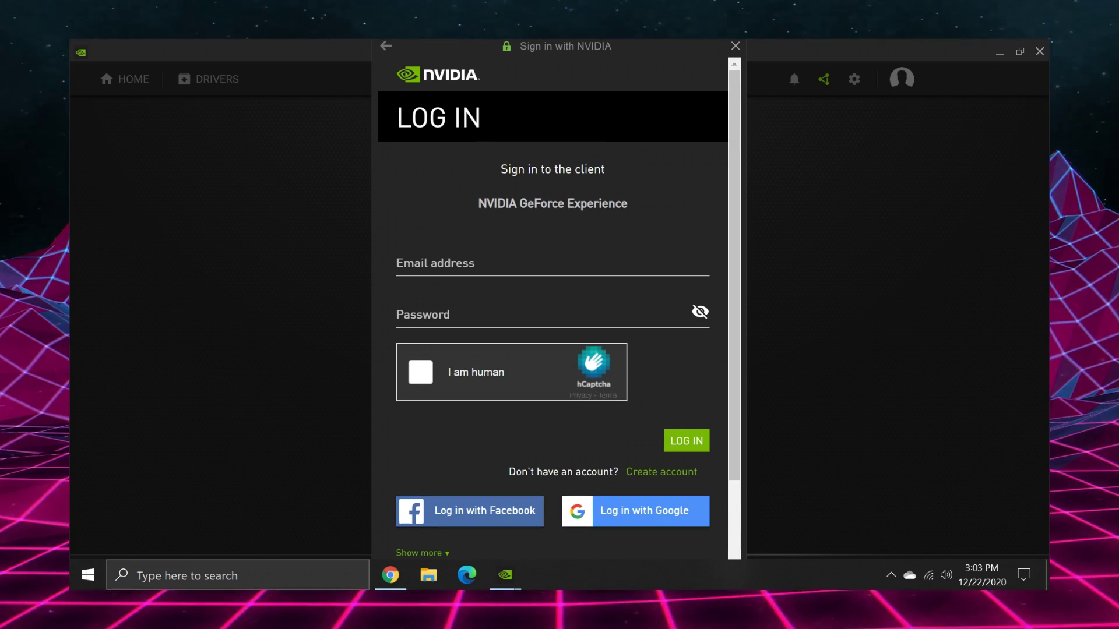
# Expand the extra login options with Show more, then close the NVIDIA sign-in dialog.
pyautogui.scroll(-2, 669, 438)
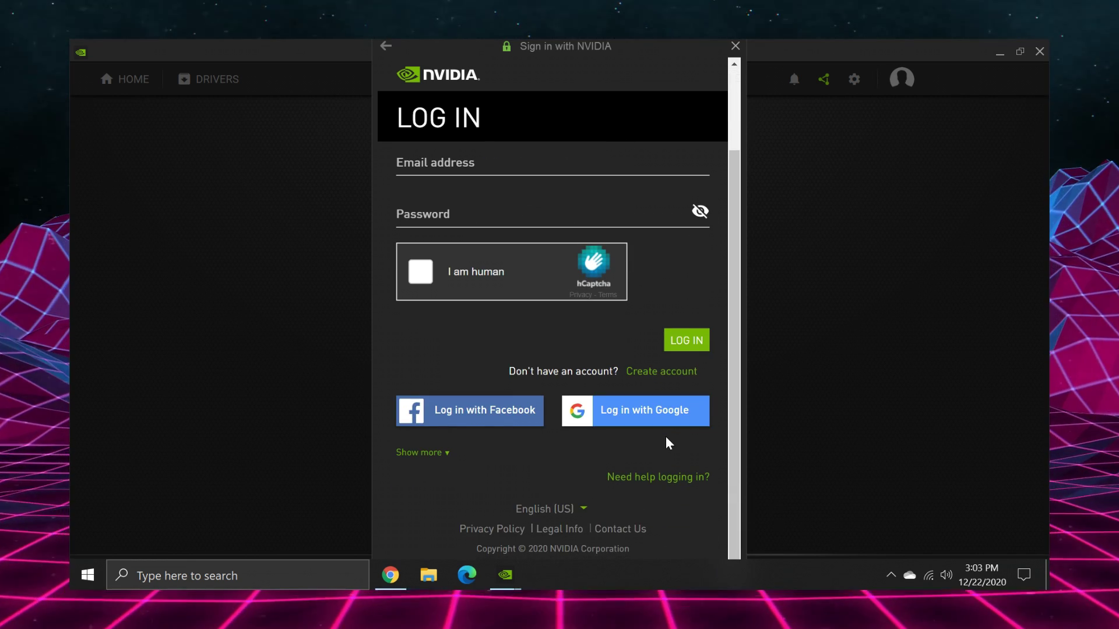
pyautogui.scroll(2, 607, 392)
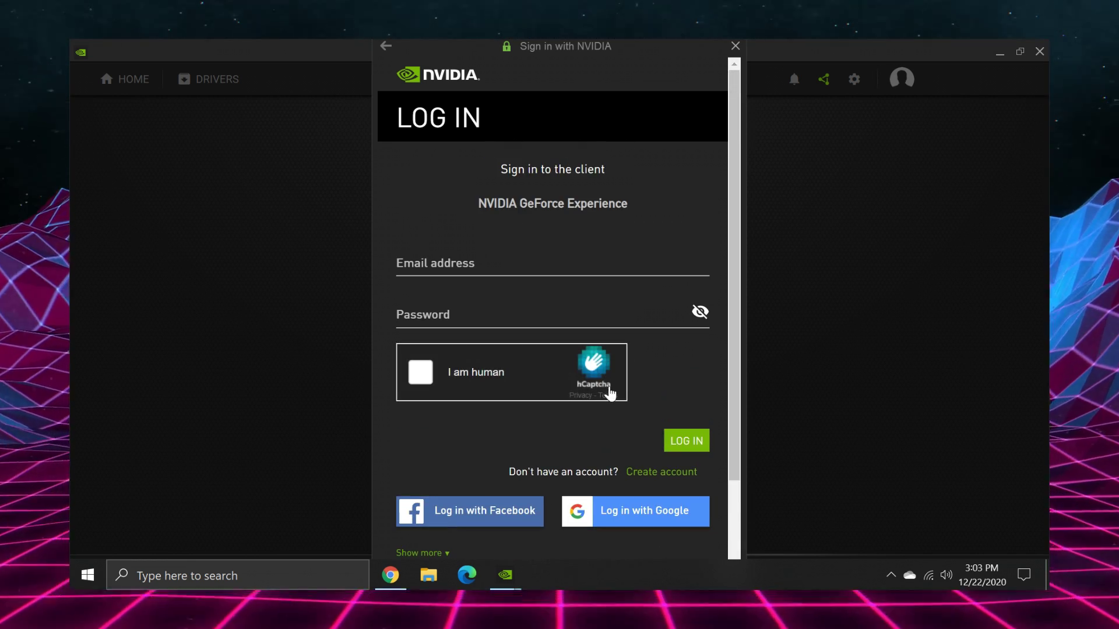
pyautogui.scroll(-1, 625, 407)
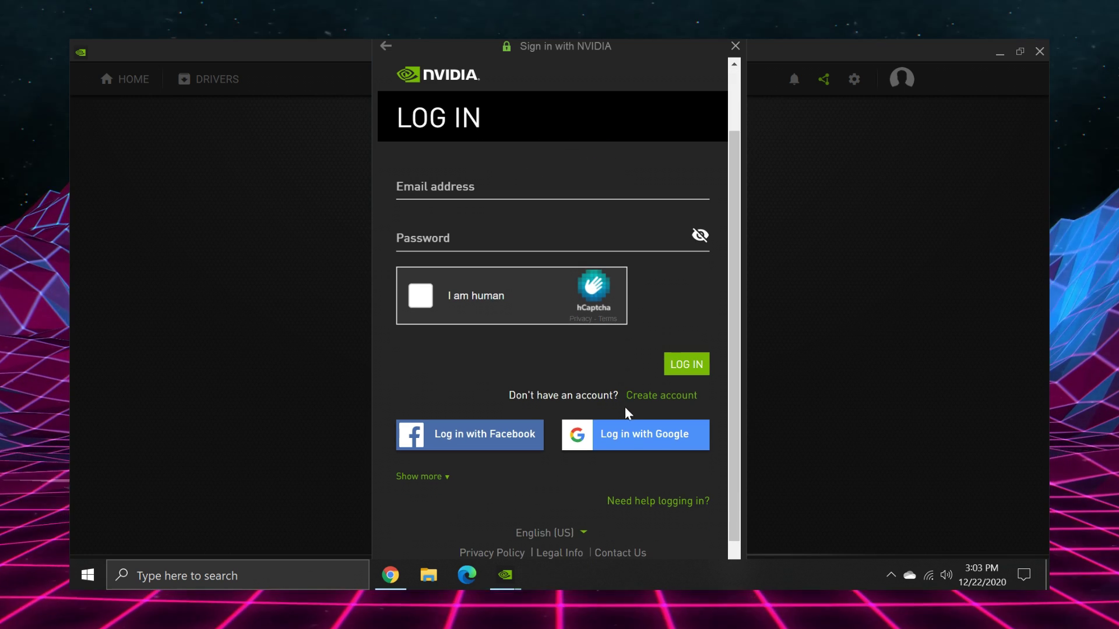
pyautogui.click(436, 479)
pyautogui.scroll(-1, 547, 400)
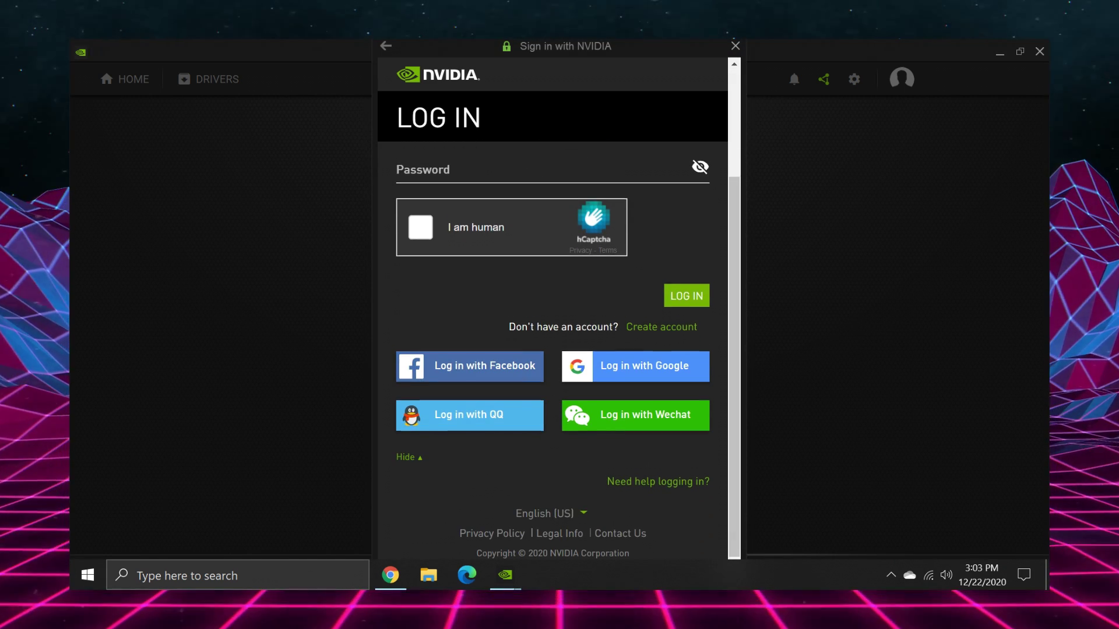
pyautogui.scroll(2, 552, 309)
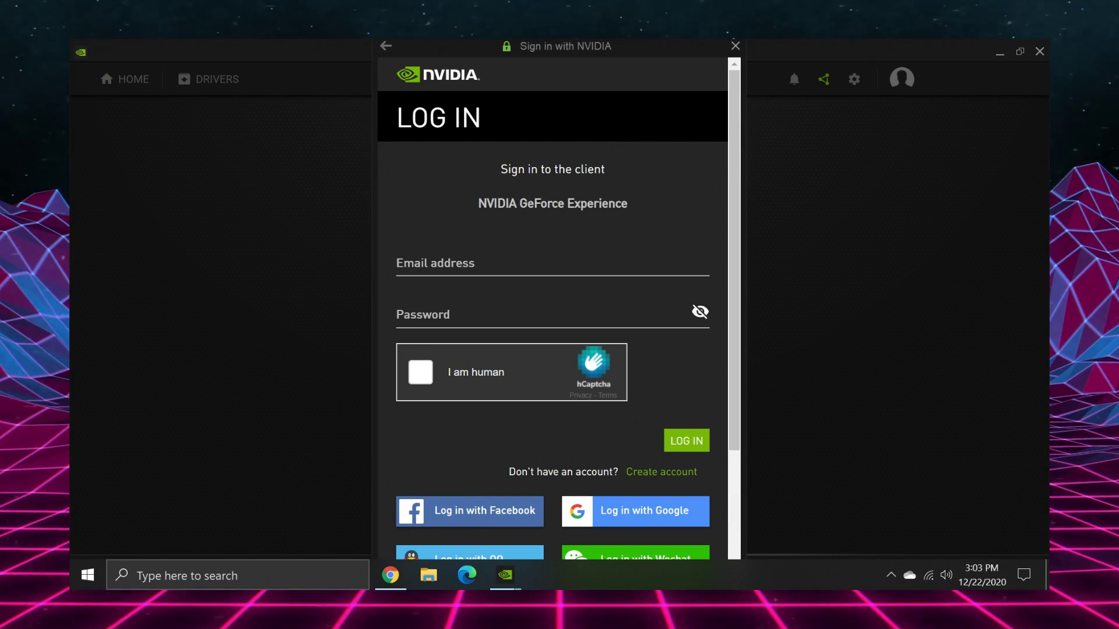
pyautogui.click(735, 46)
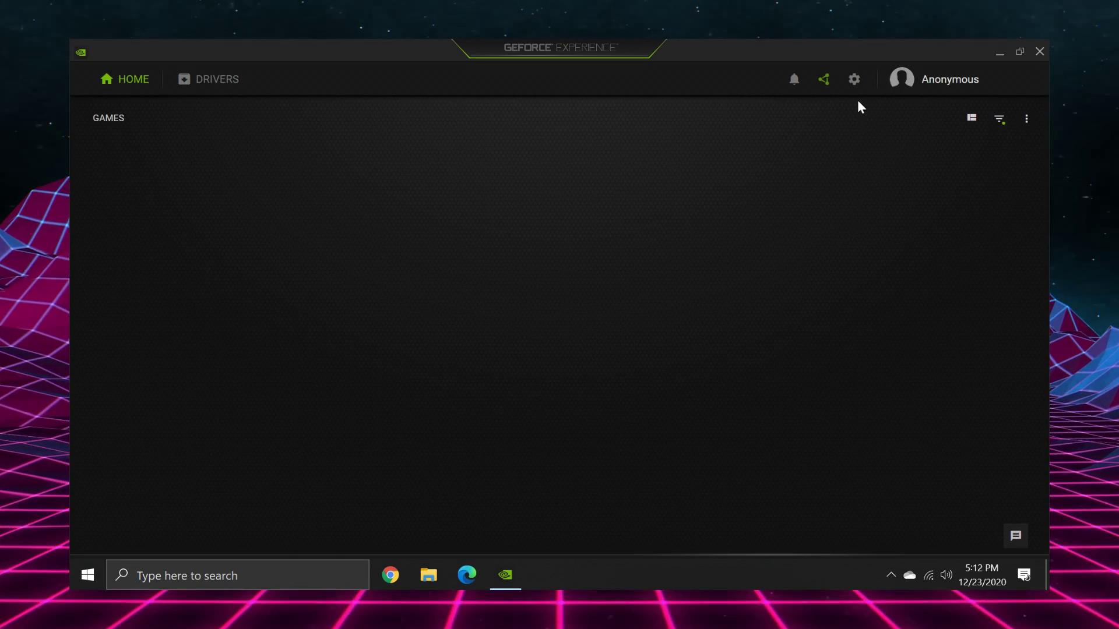
# View General settings (version 3.20.5.70, hardware details) and the Anonymous profile menu.
pyautogui.click(855, 82)
pyautogui.scroll(-4, 521, 335)
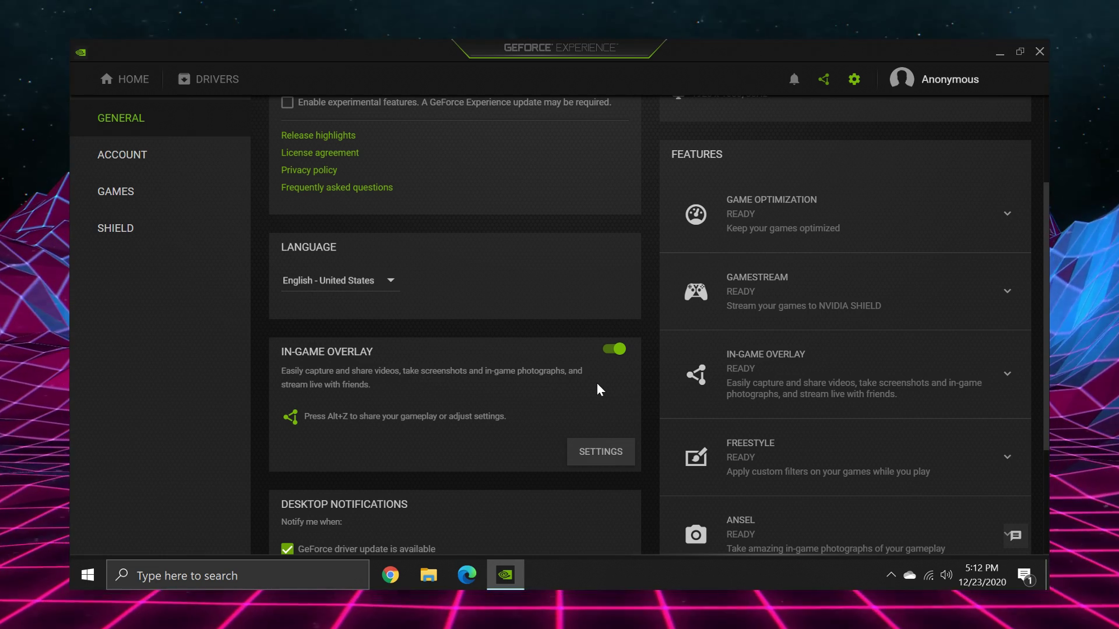
pyautogui.scroll(3, 597, 382)
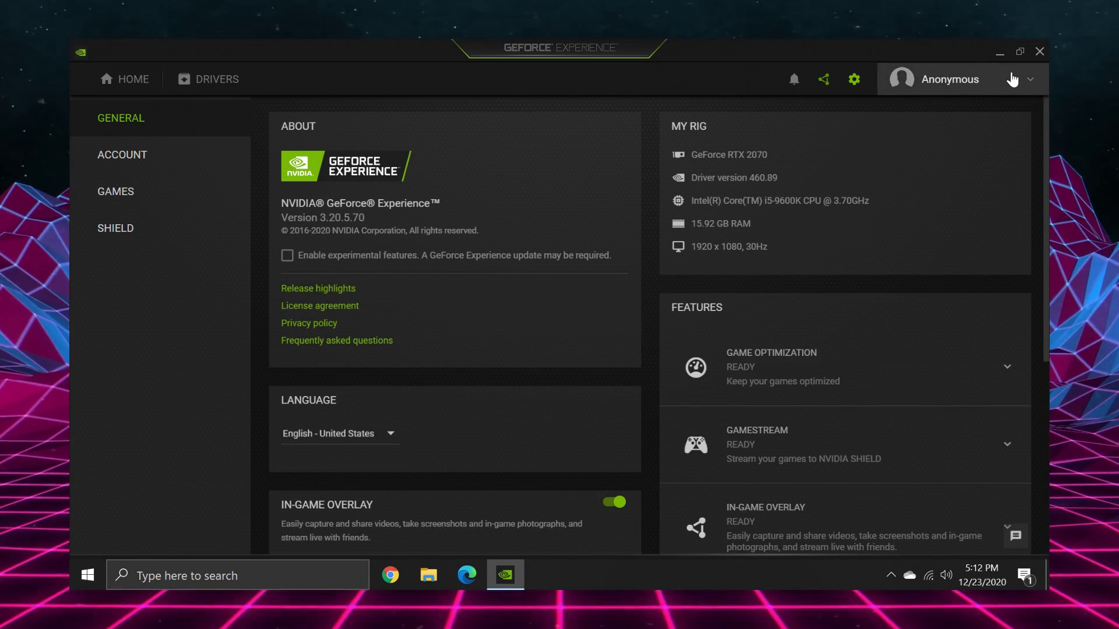
pyautogui.click(994, 86)
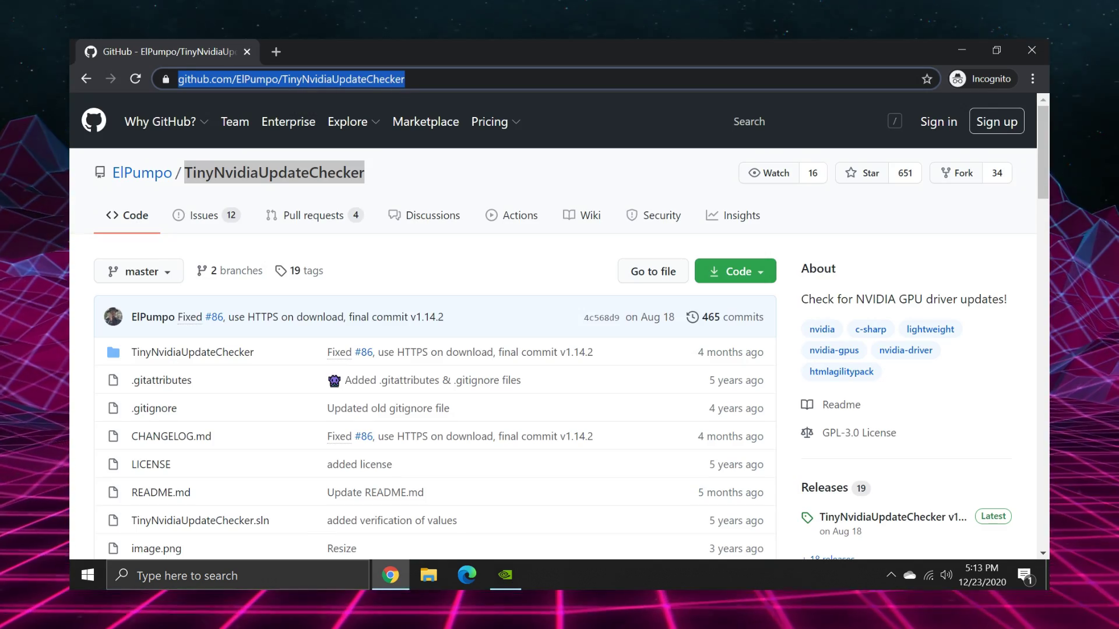
# Open the TinyNvidiaUpdateChecker v1.14.2 release and view its 165 KB exe asset.
pyautogui.scroll(-5, 410, 231)
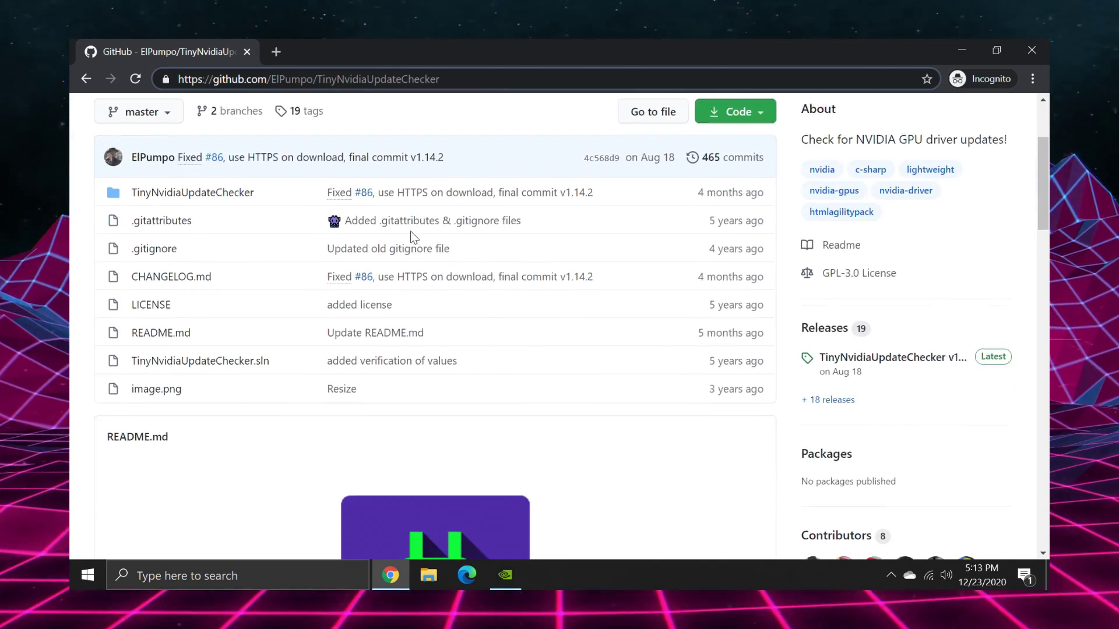
pyautogui.scroll(-1, 290, 257)
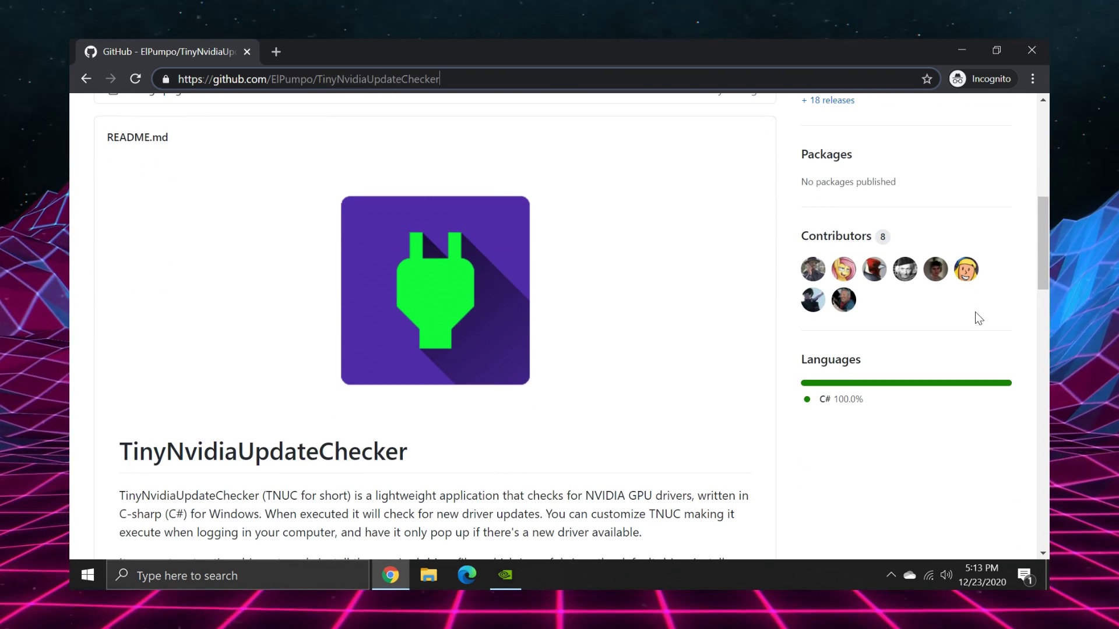
pyautogui.scroll(7, 974, 312)
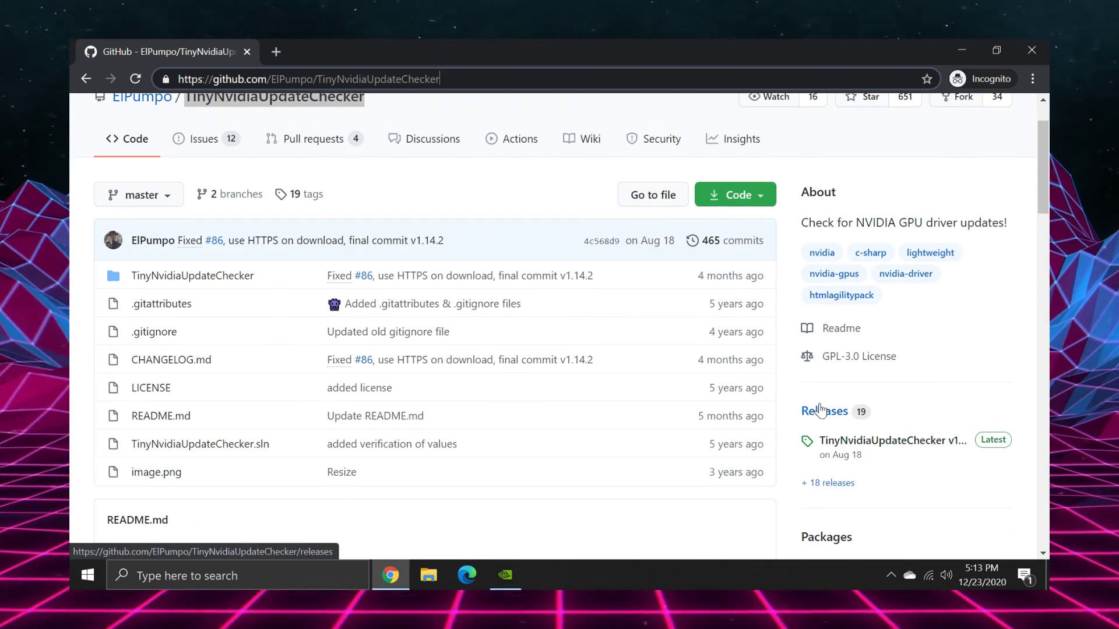
pyautogui.click(872, 445)
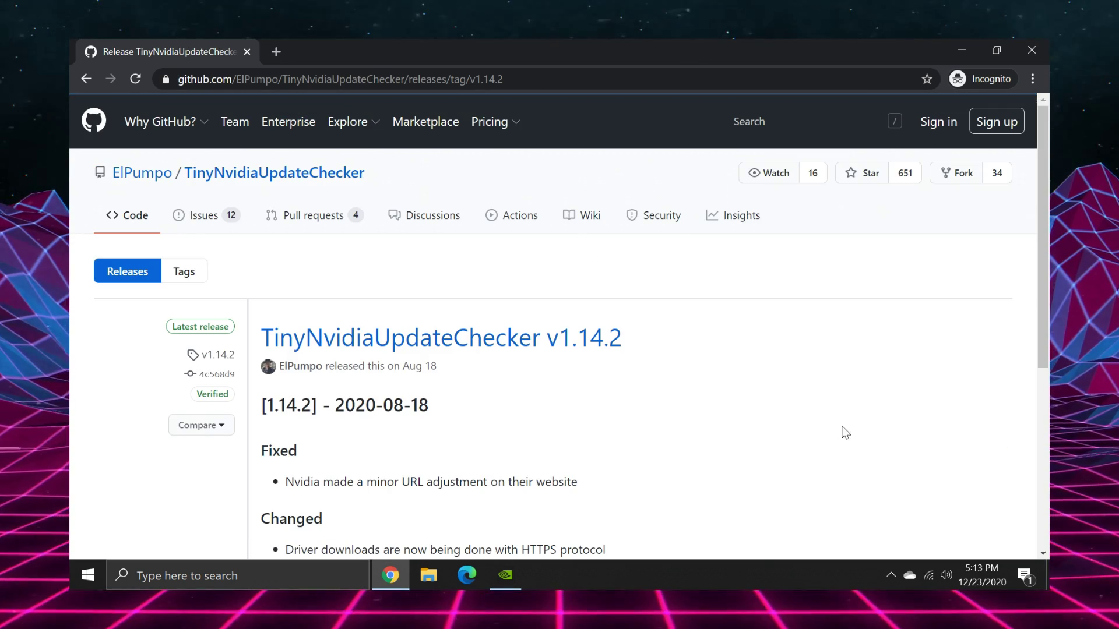
pyautogui.scroll(-3, 684, 392)
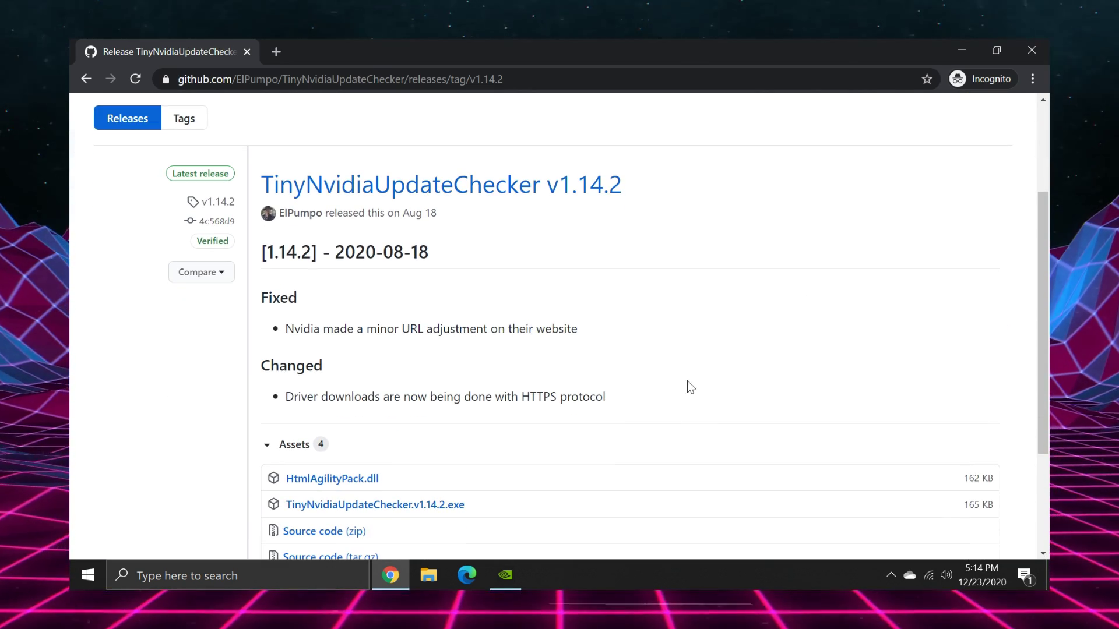
pyautogui.scroll(-3, 472, 361)
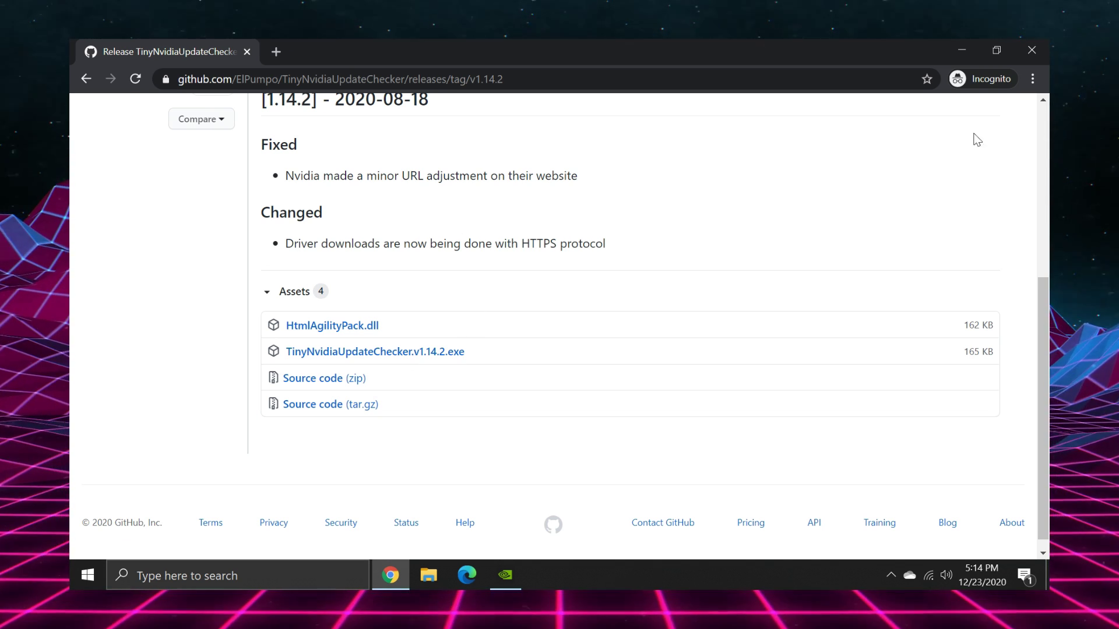
pyautogui.click(392, 80)
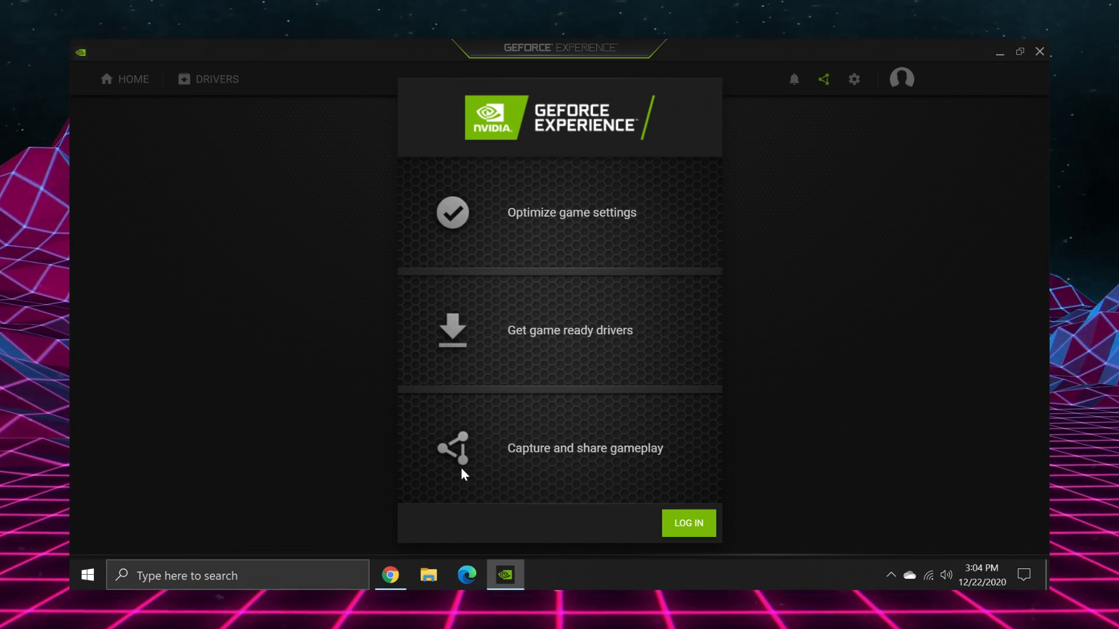
# Bring the BaiGfe GitHub page forward and select its web address.
pyautogui.click(391, 574)
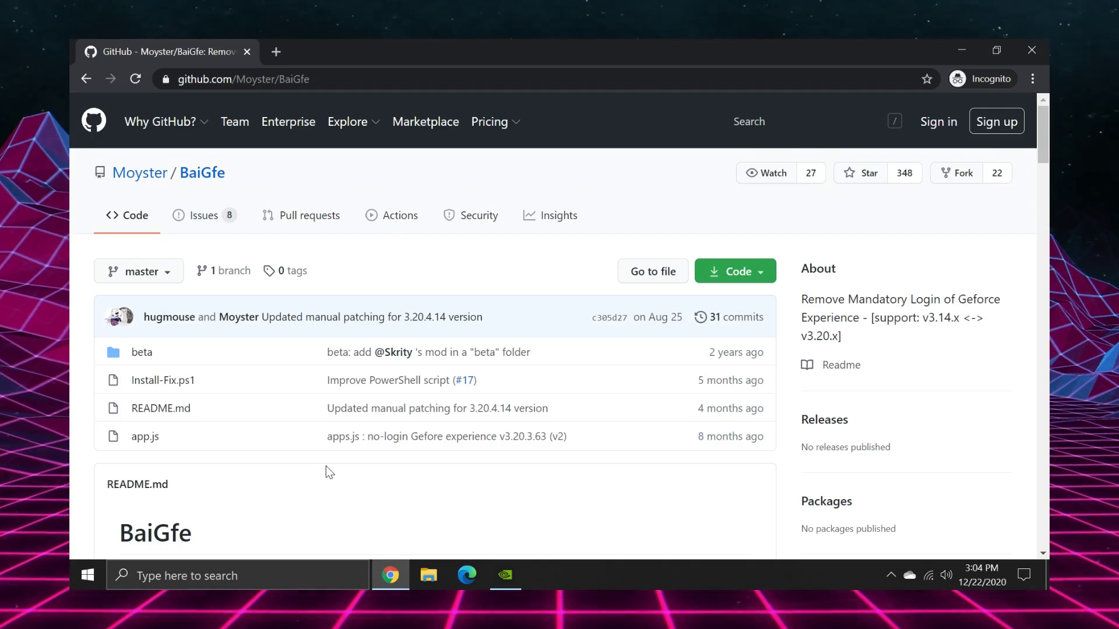
pyautogui.scroll(-4, 669, 330)
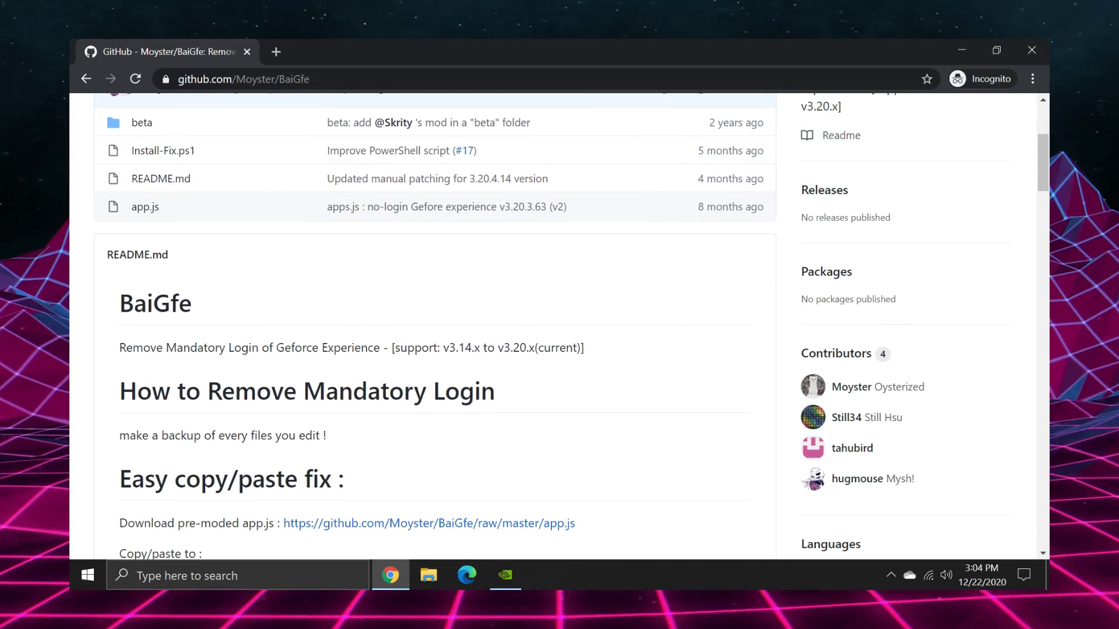
pyautogui.doubleClick(198, 302)
pyautogui.scroll(4, 219, 295)
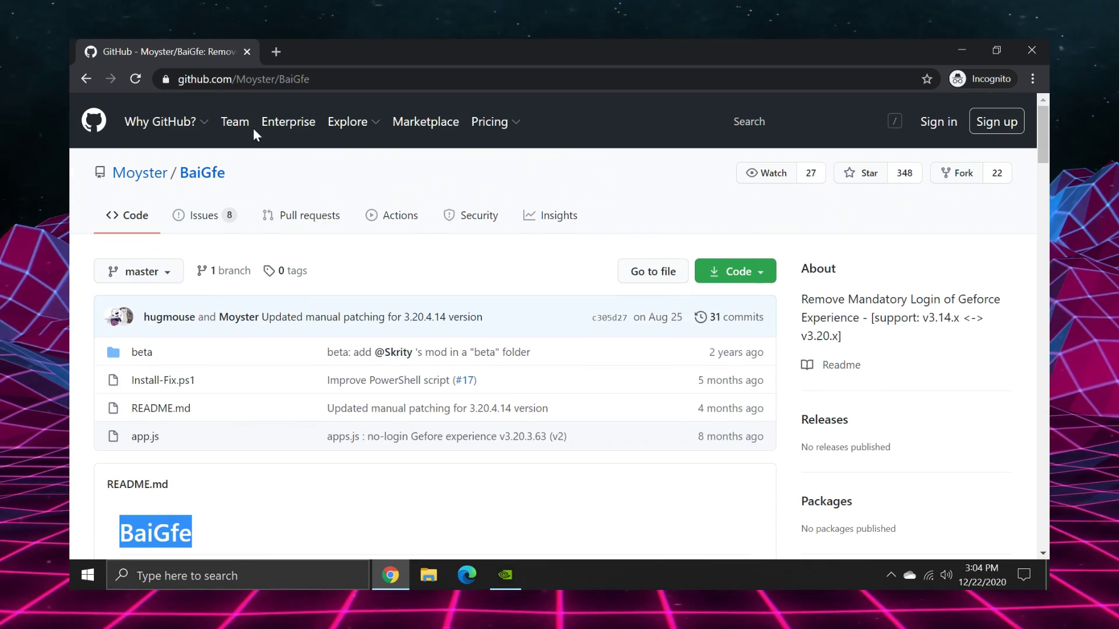
pyautogui.click(270, 73)
pyautogui.press('End')
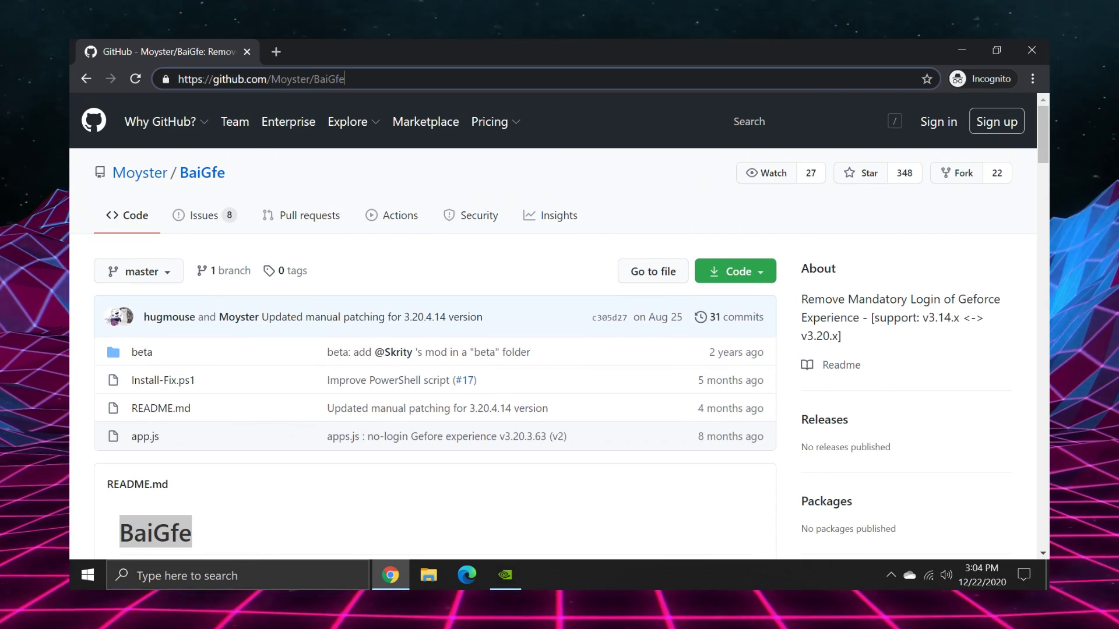
pyautogui.hotkey('shift', 'Right')
pyautogui.hotkey('shift', 'Right')
pyautogui.hotkey('shift', 'Right')
pyautogui.hotkey('shift', 'Right')
pyautogui.hotkey('shift', 'Right')
pyautogui.hotkey('shift', 'Right')
pyautogui.hotkey('shift', 'Right')
pyautogui.hotkey('shift', 'Right')
pyautogui.hotkey('shift', 'Right')
pyautogui.hotkey('shift', 'Right')
pyautogui.hotkey('shift', 'Right')
pyautogui.hotkey('shift', 'Right')
pyautogui.hotkey('shift', 'Right')
pyautogui.hotkey('shift', 'Right')
pyautogui.hotkey('shift', 'Right')
pyautogui.hotkey('shift', 'Right')
pyautogui.hotkey('shift', 'Right')
pyautogui.hotkey('shift', 'Right')
pyautogui.hotkey('shift', 'Right')
pyautogui.hotkey('shift', 'Right')
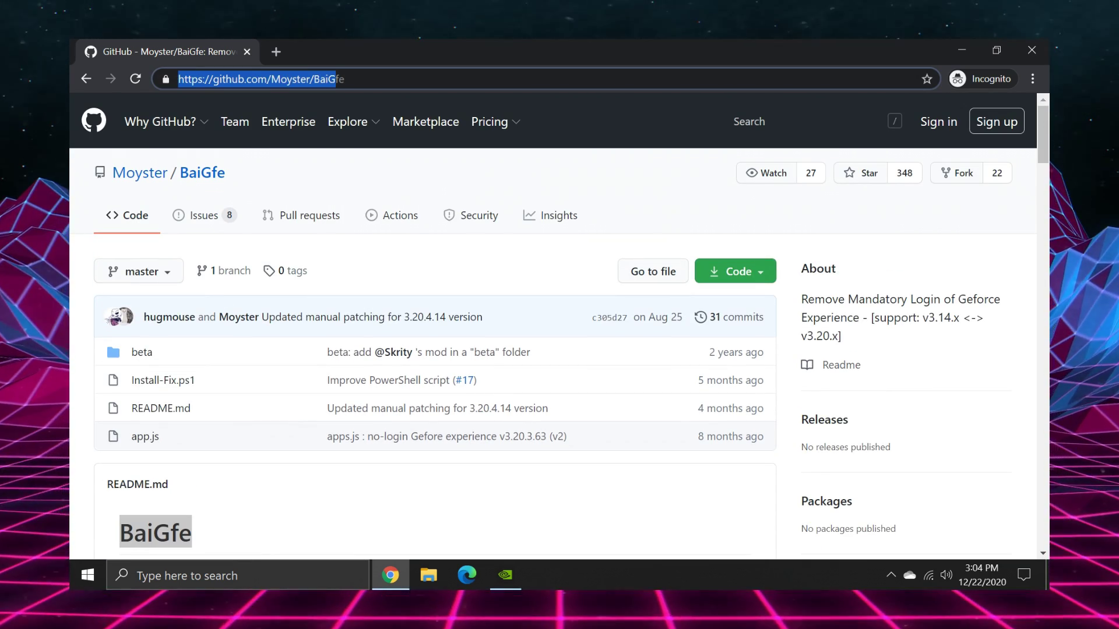
pyautogui.click(794, 421)
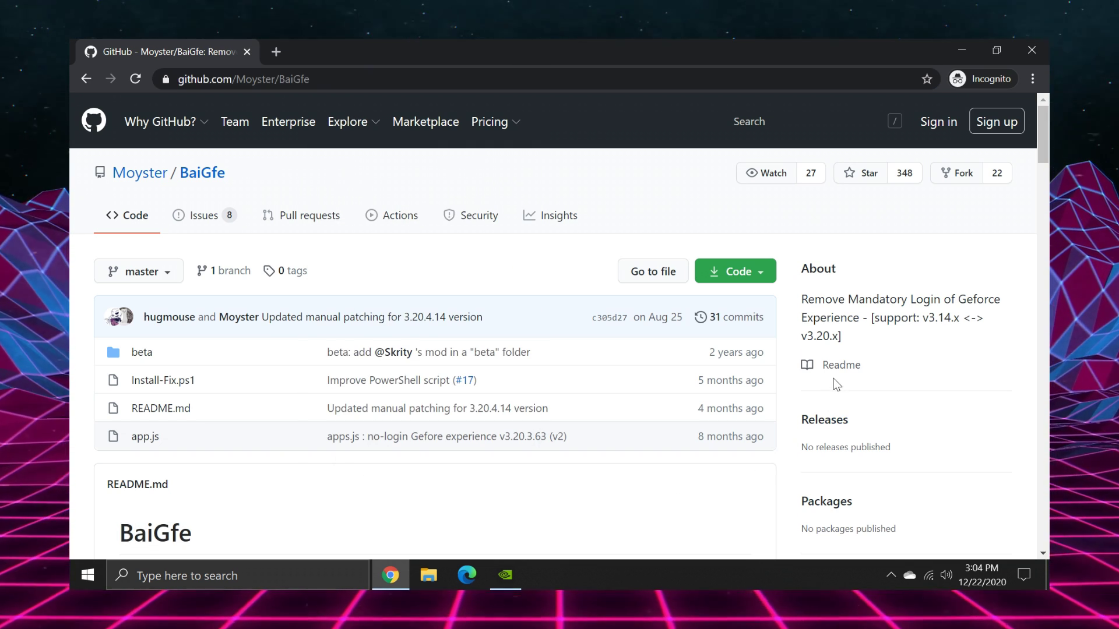
# Highlight the supported versions v3.14.x to v3.20.x and read through the README.
pyautogui.moveTo(874, 318); pyautogui.dragTo(886, 334)
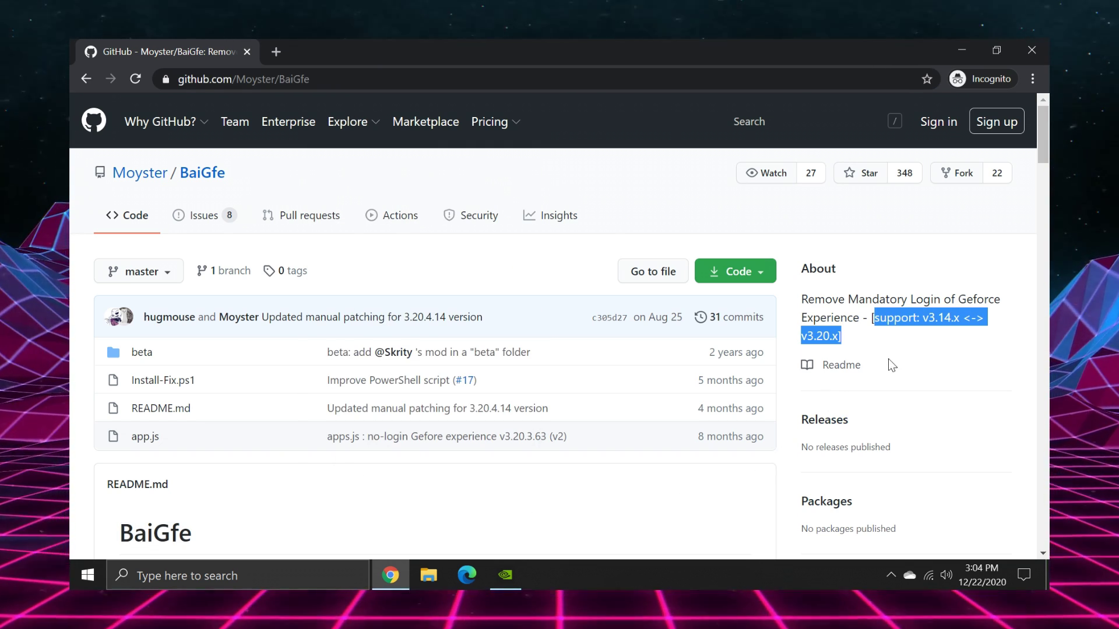
pyautogui.click(895, 398)
pyautogui.scroll(-1, 554, 424)
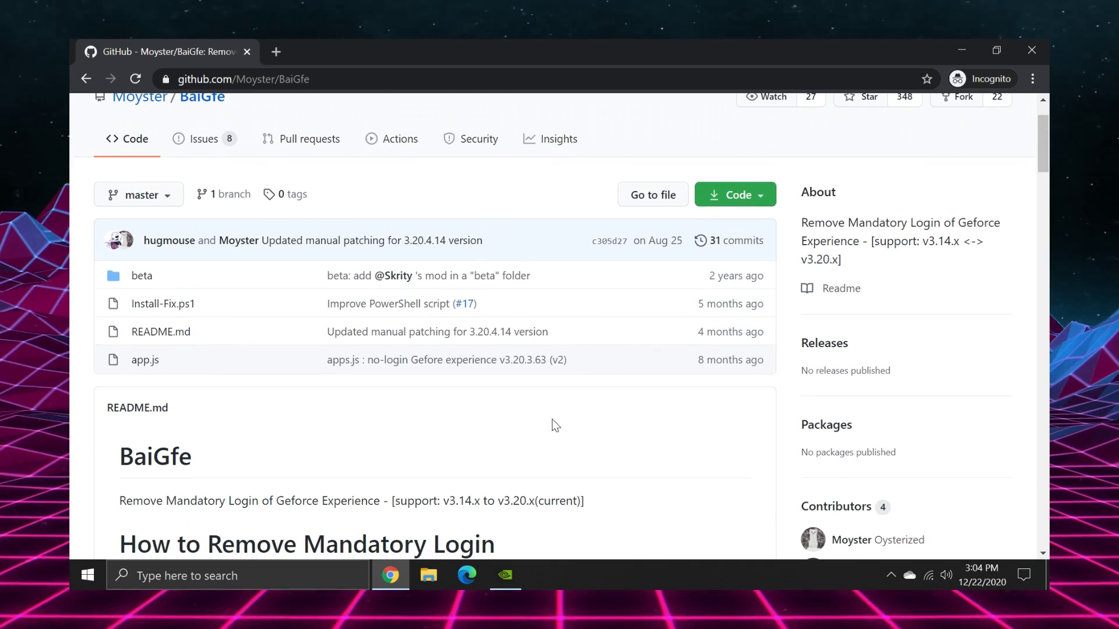
pyautogui.scroll(-3, 466, 443)
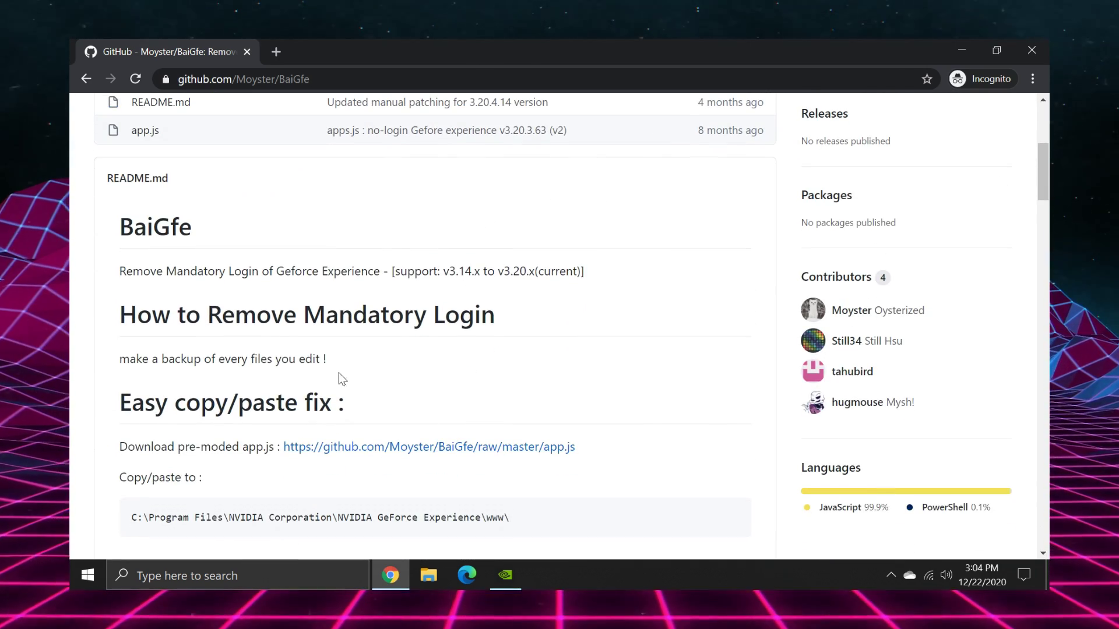
pyautogui.scroll(-1, 342, 378)
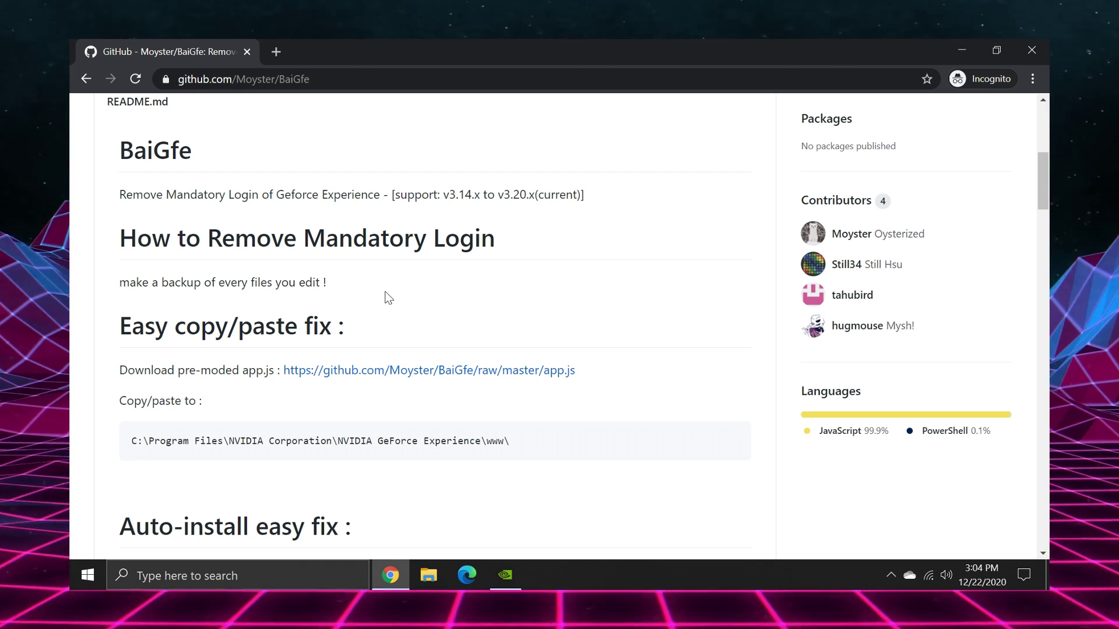
pyautogui.scroll(7, 385, 297)
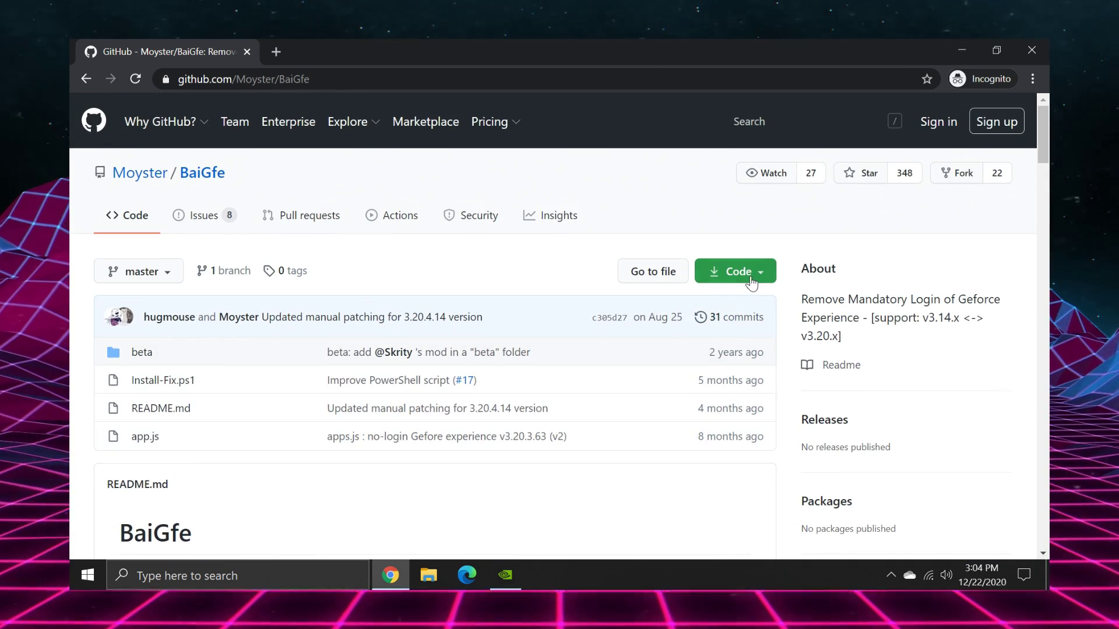
# Download the repository as BaiGfe-master (1).zip and show it in its folder.
pyautogui.click(766, 276)
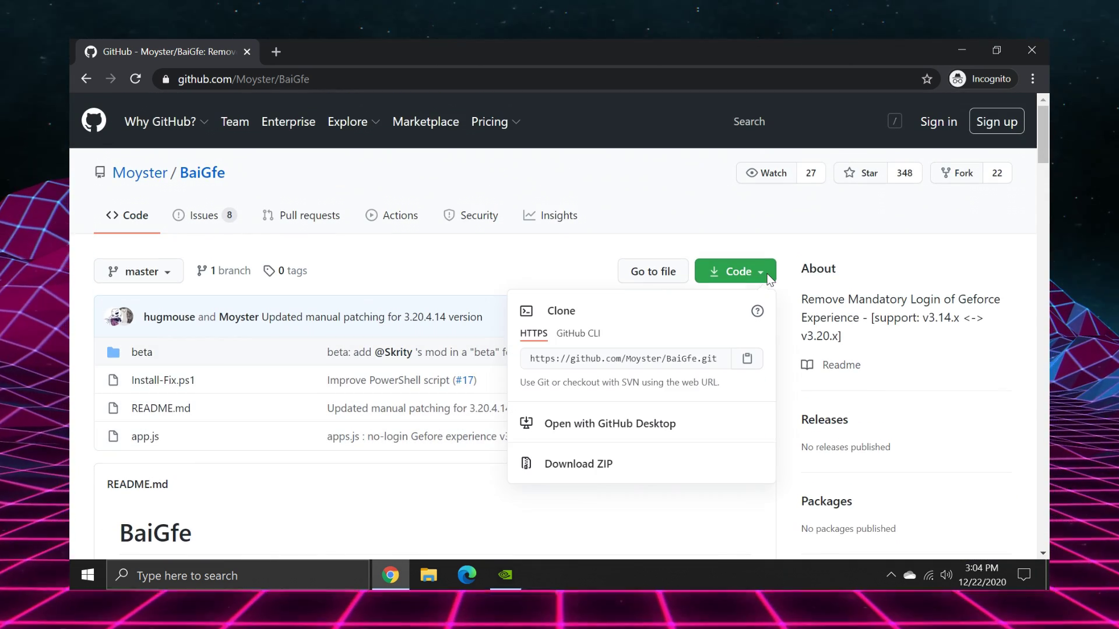
pyautogui.click(610, 464)
pyautogui.scroll(-10, 553, 303)
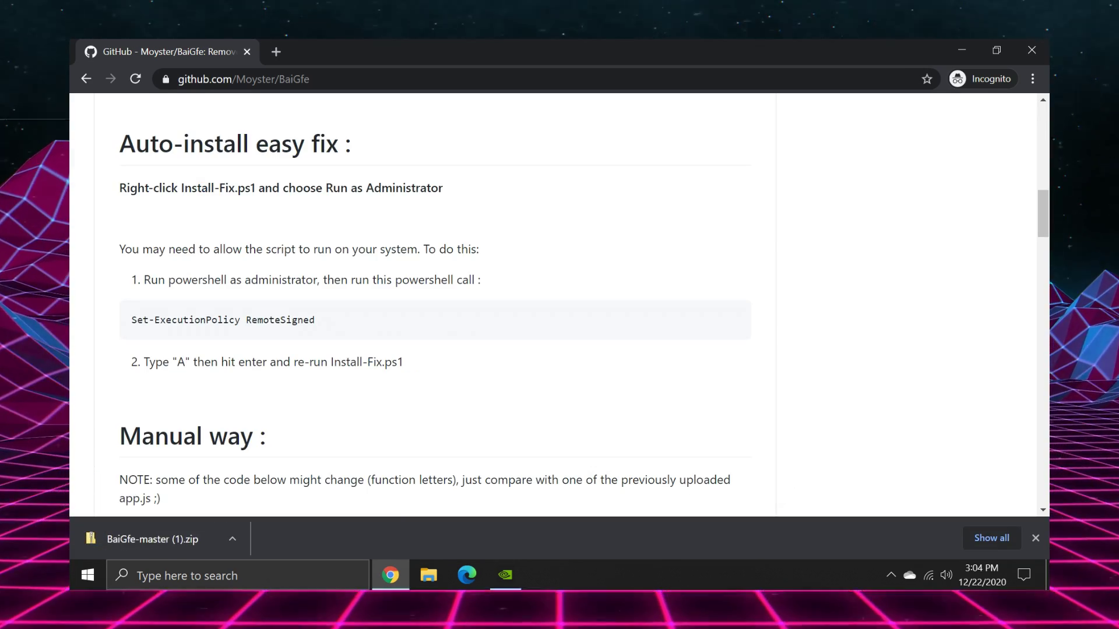
pyautogui.click(233, 539)
# Copy BaiGfe-master out of the zip to C:\, select Install-Fix.ps1, and search 'powe'.
pyautogui.click(260, 494)
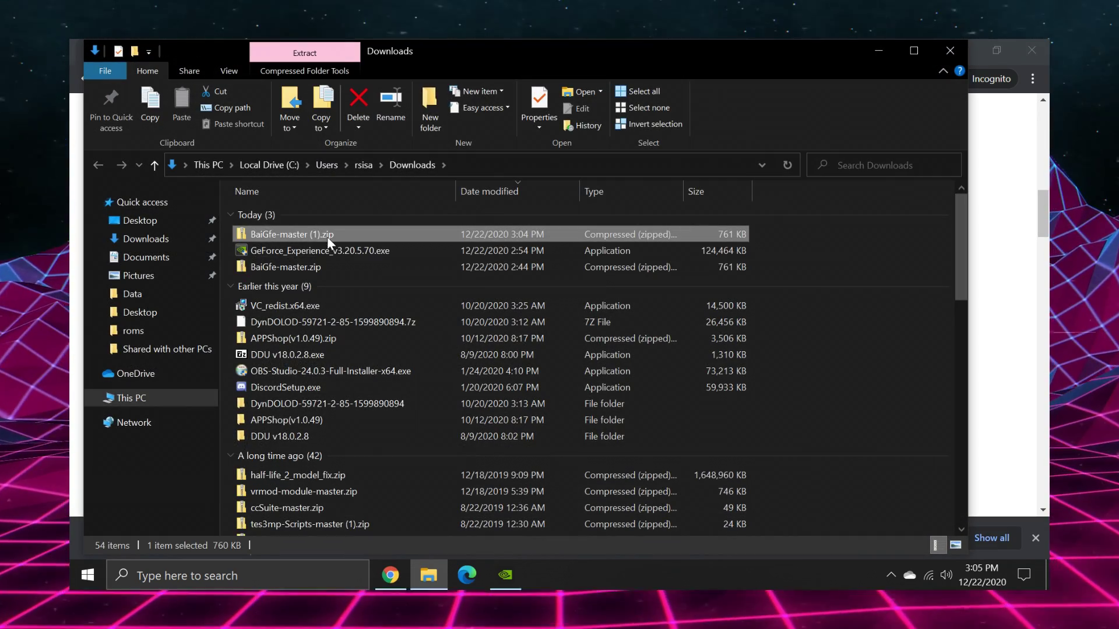
pyautogui.doubleClick(328, 235)
pyautogui.click(334, 216)
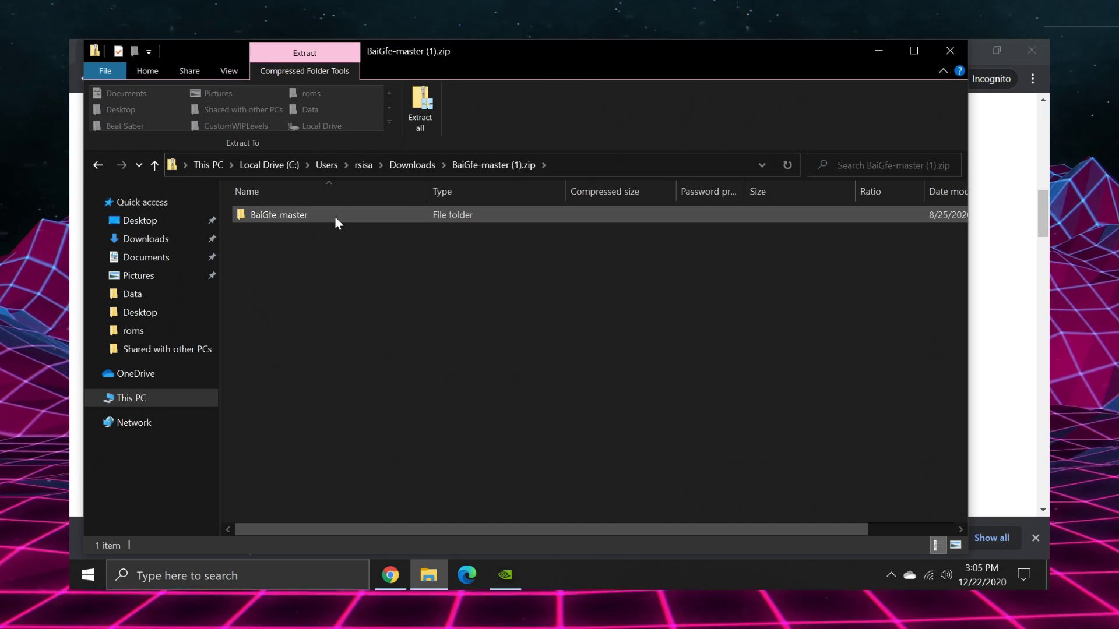
pyautogui.rightClick(334, 216)
pyautogui.click(359, 283)
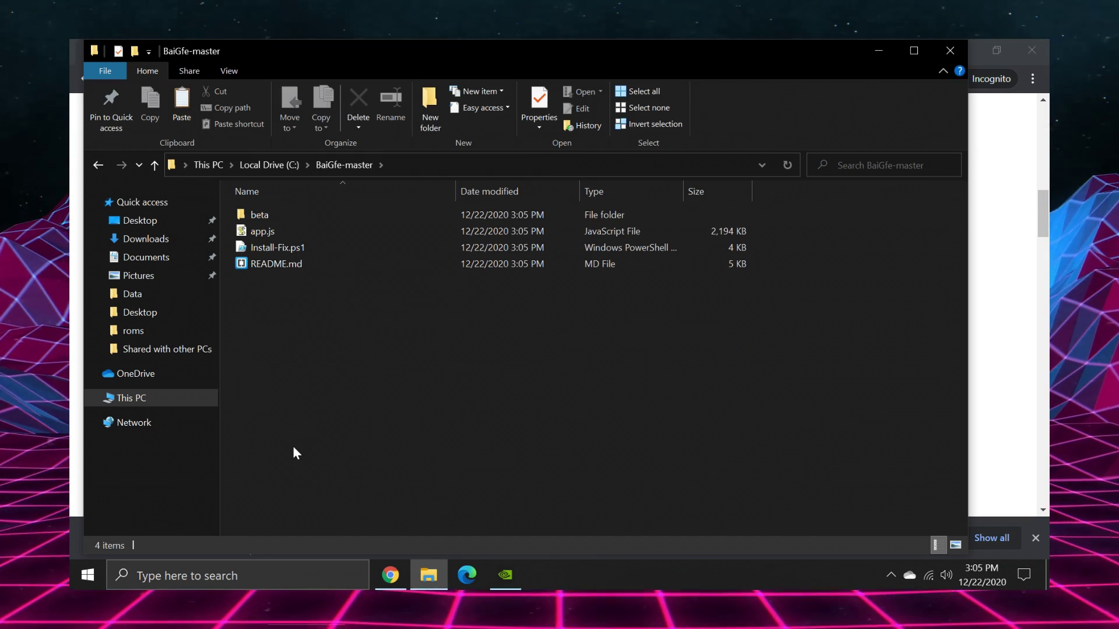
pyautogui.click(310, 249)
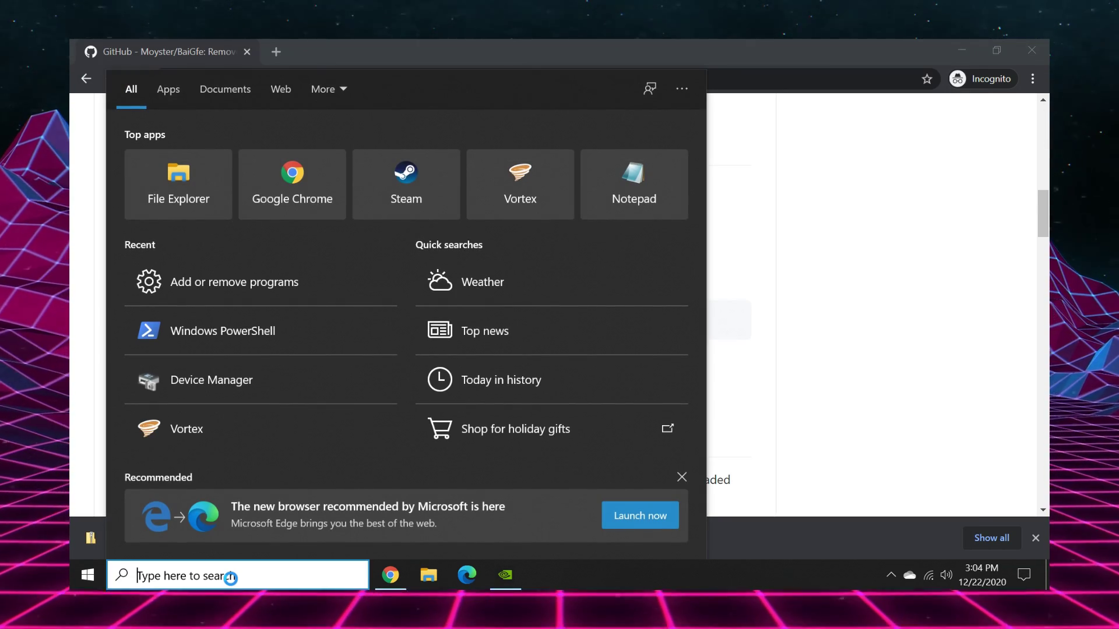
pyautogui.write('power')
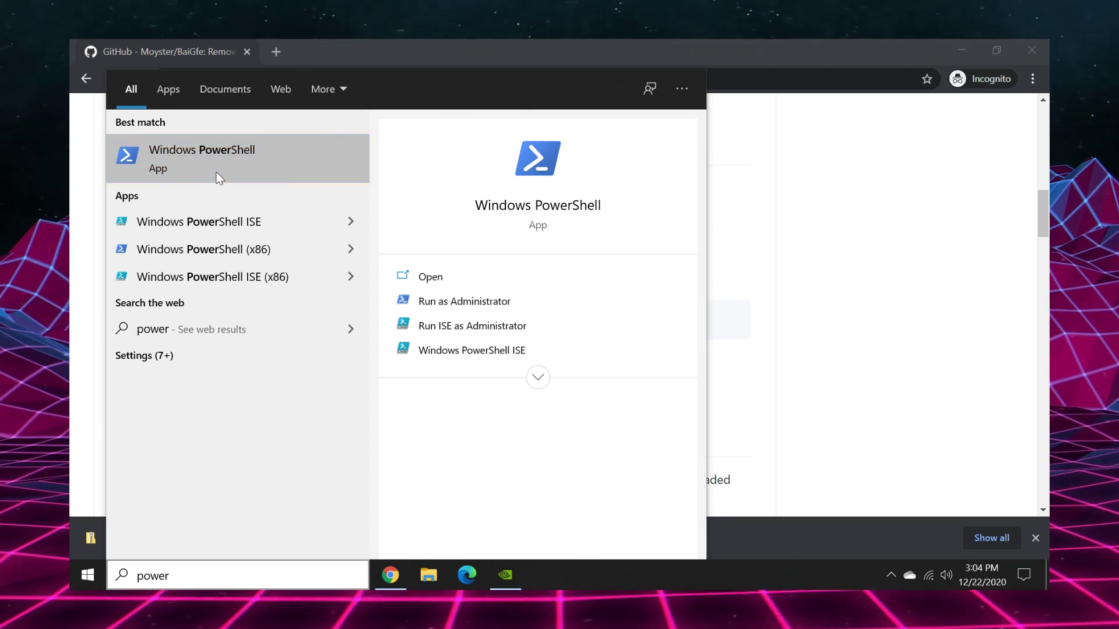
# Launch PowerShell as administrator and set the execution policy to RemoteSigned, answering A.
pyautogui.rightClick(220, 177)
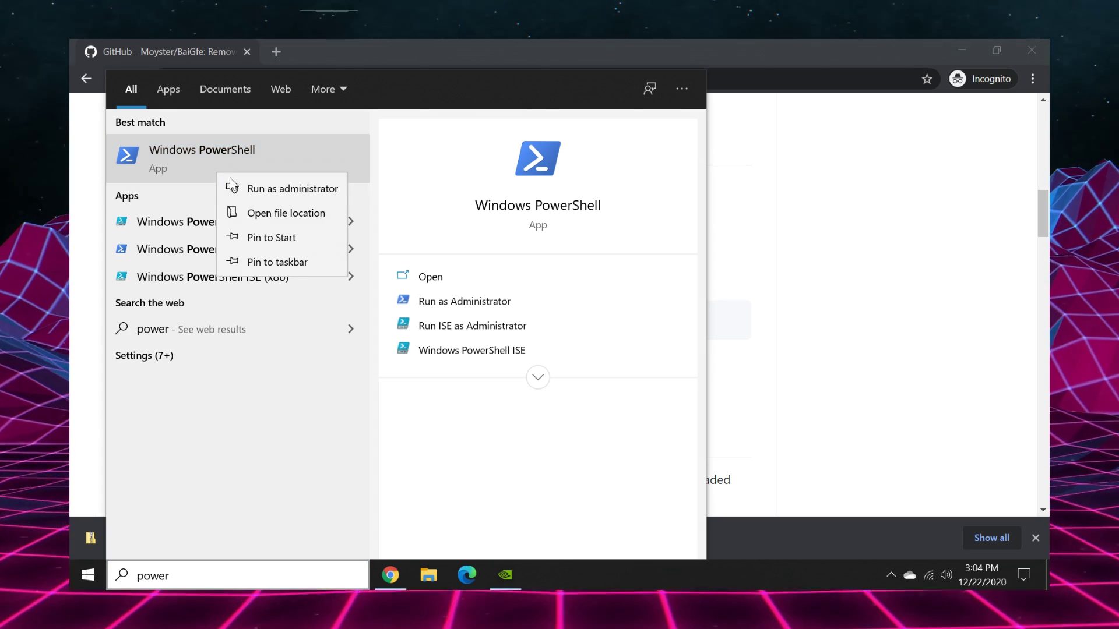
pyautogui.click(261, 197)
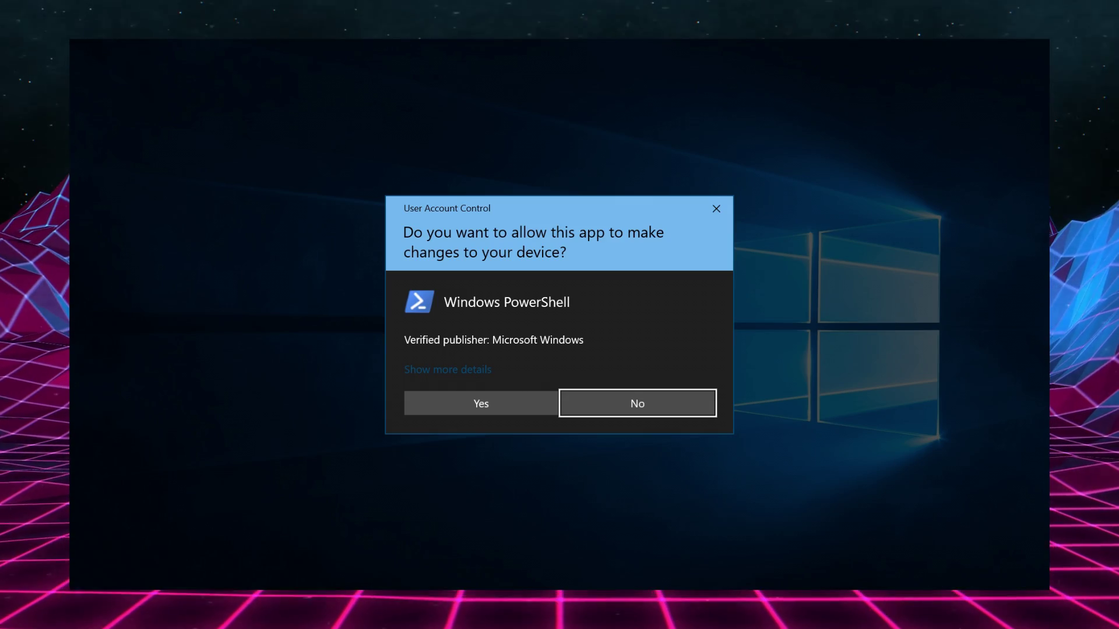
pyautogui.click(544, 402)
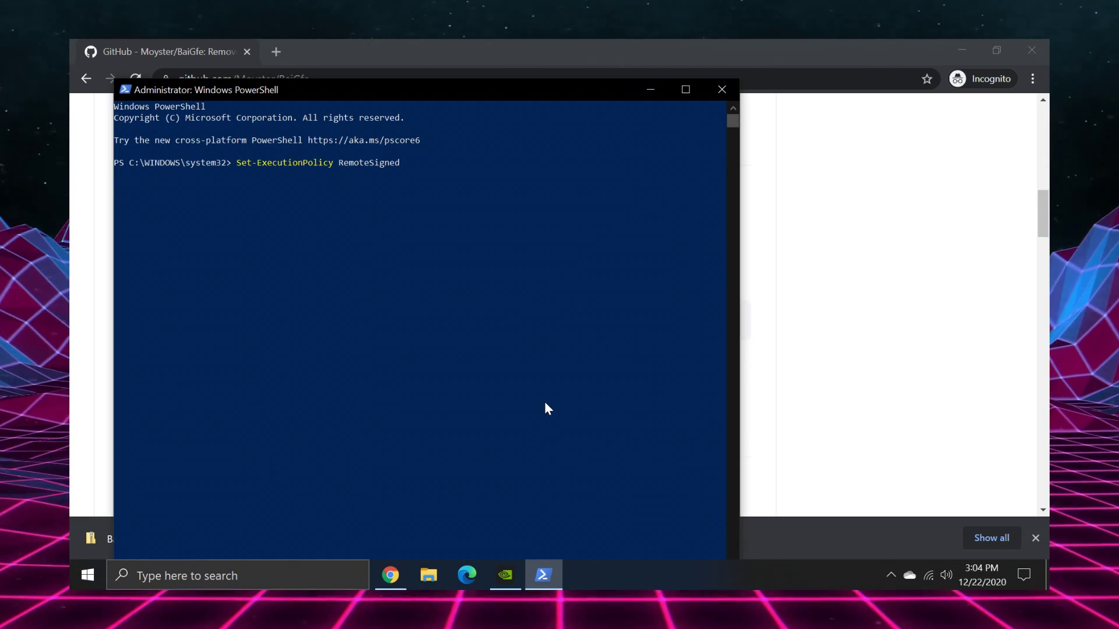
pyautogui.press('Return')
pyautogui.write('A')
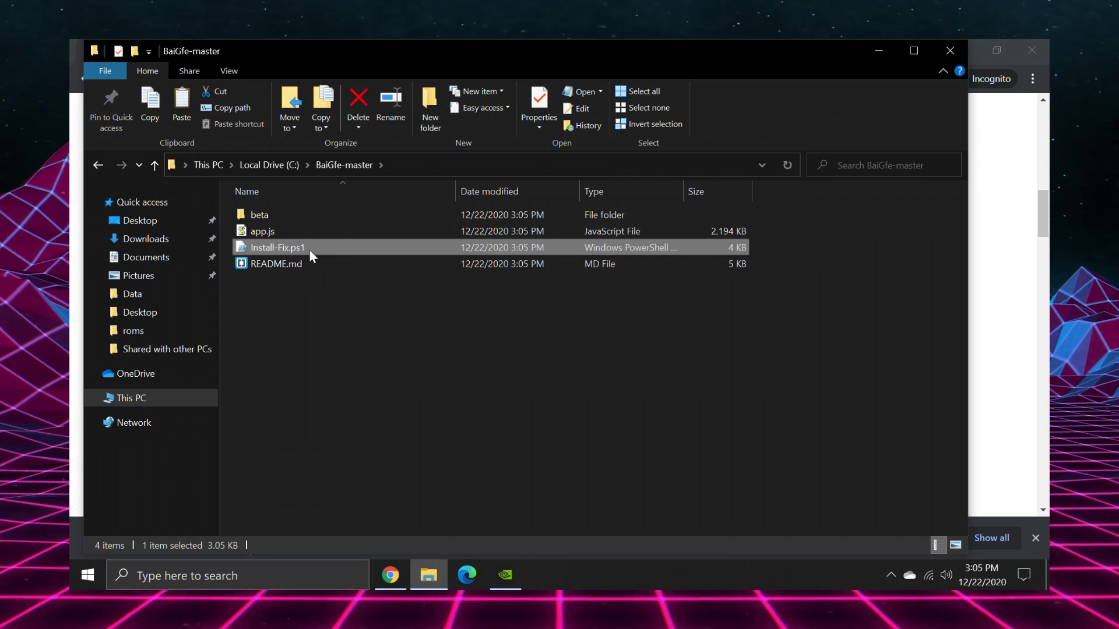
# Bring up the context menu for Install-Fix.ps1 in C:\BaiGfe-master.
pyautogui.rightClick(309, 251)
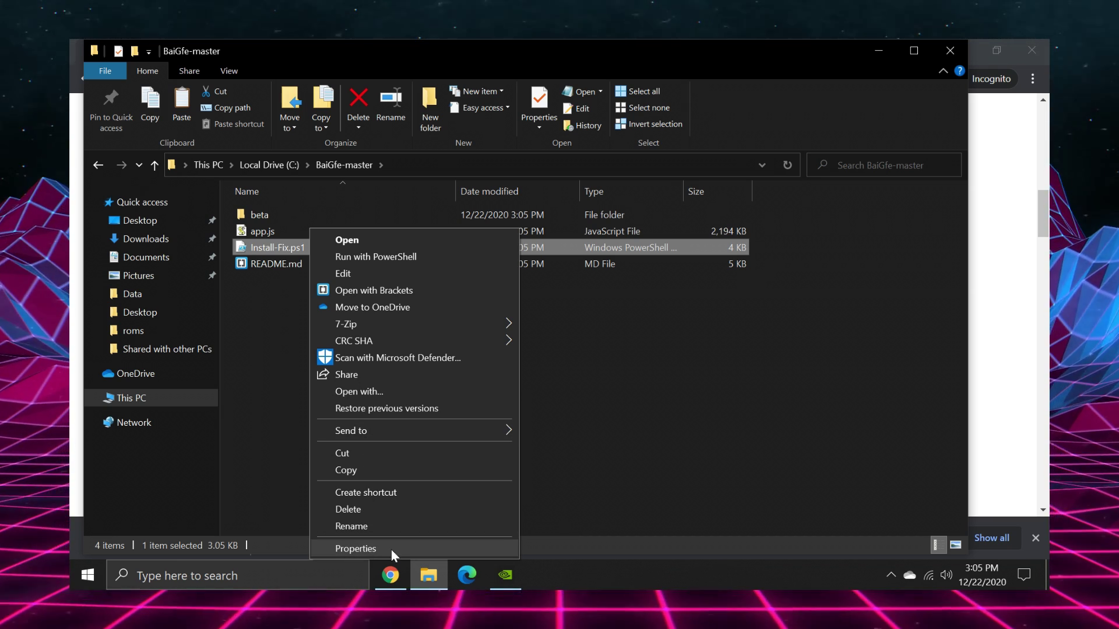
# Unblock Install-Fix.ps1 in its Properties and apply the change.
pyautogui.click(337, 548)
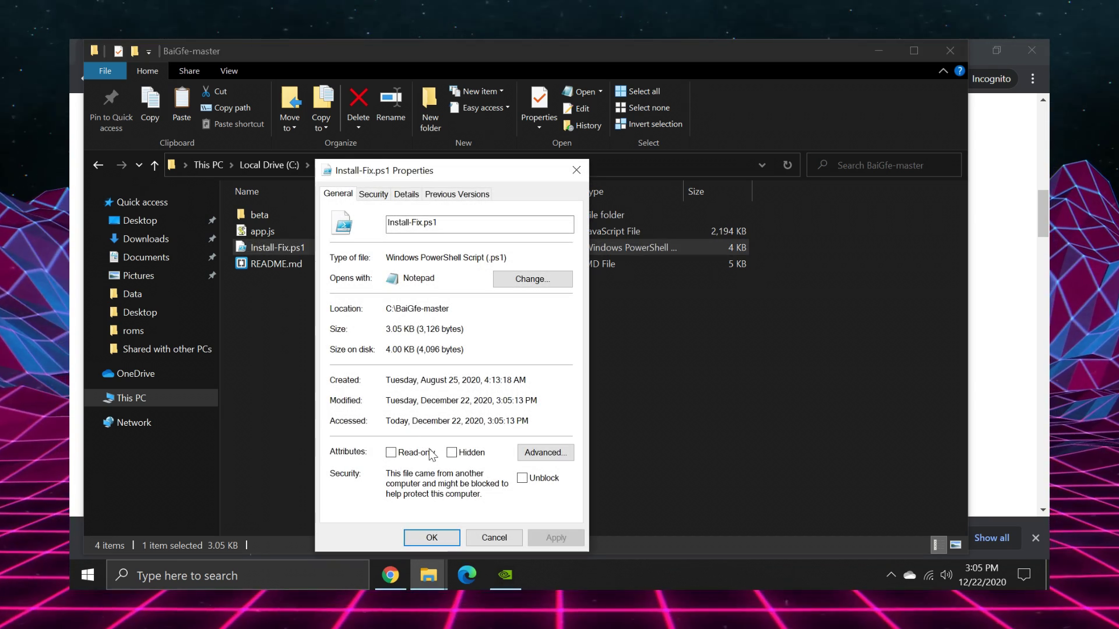
pyautogui.click(552, 481)
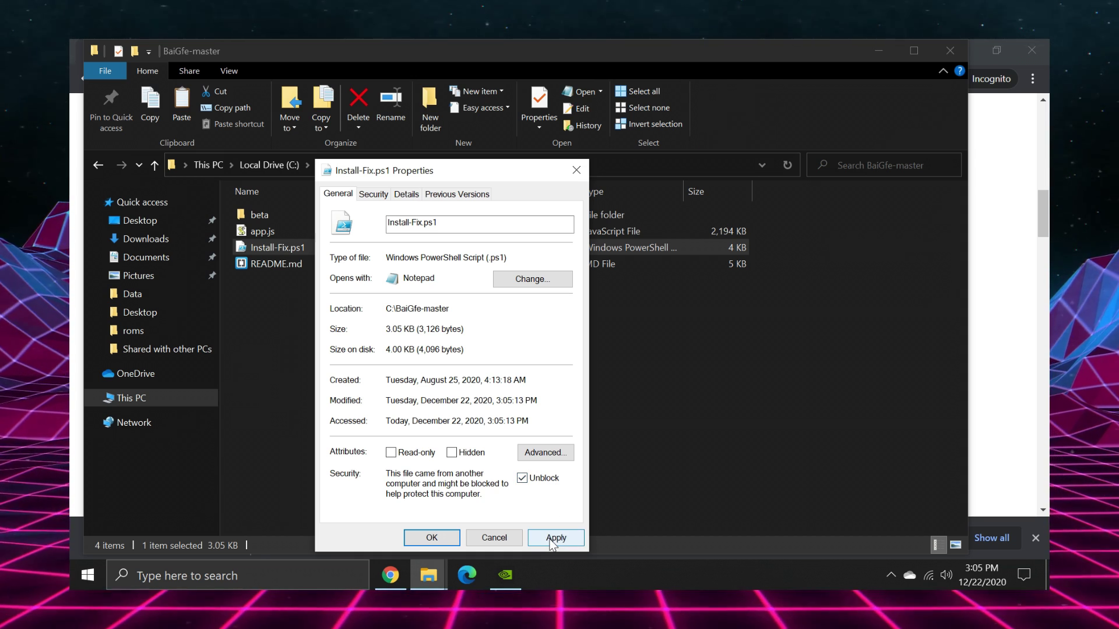
pyautogui.click(554, 537)
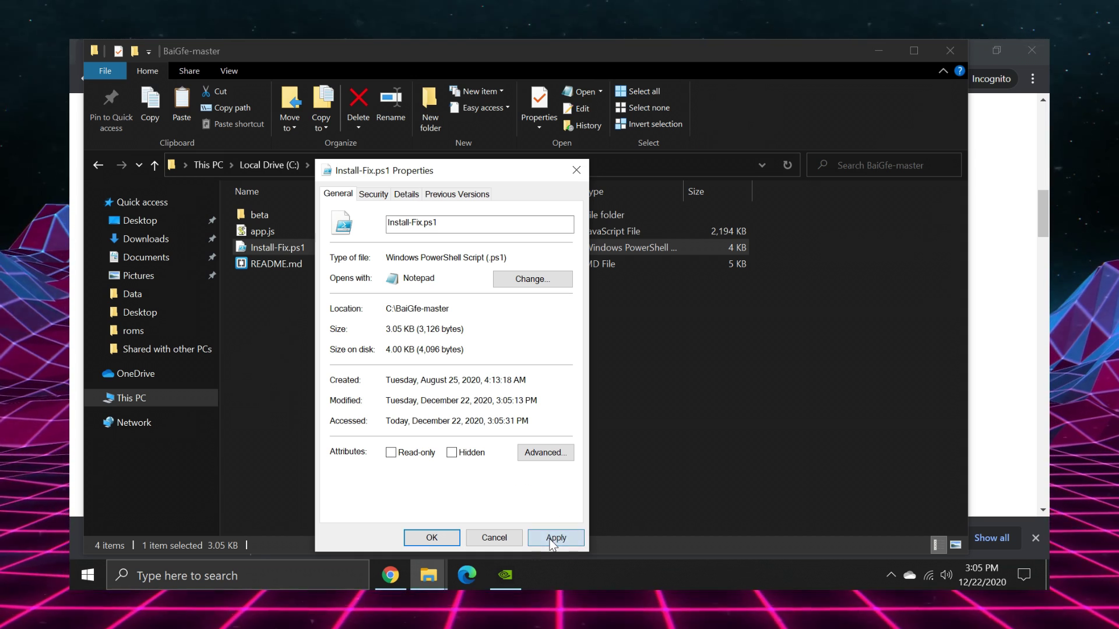
pyautogui.click(442, 536)
# Create a shortcut to Install-Fix.ps1 in the BaiGfe-master folder.
pyautogui.rightClick(366, 254)
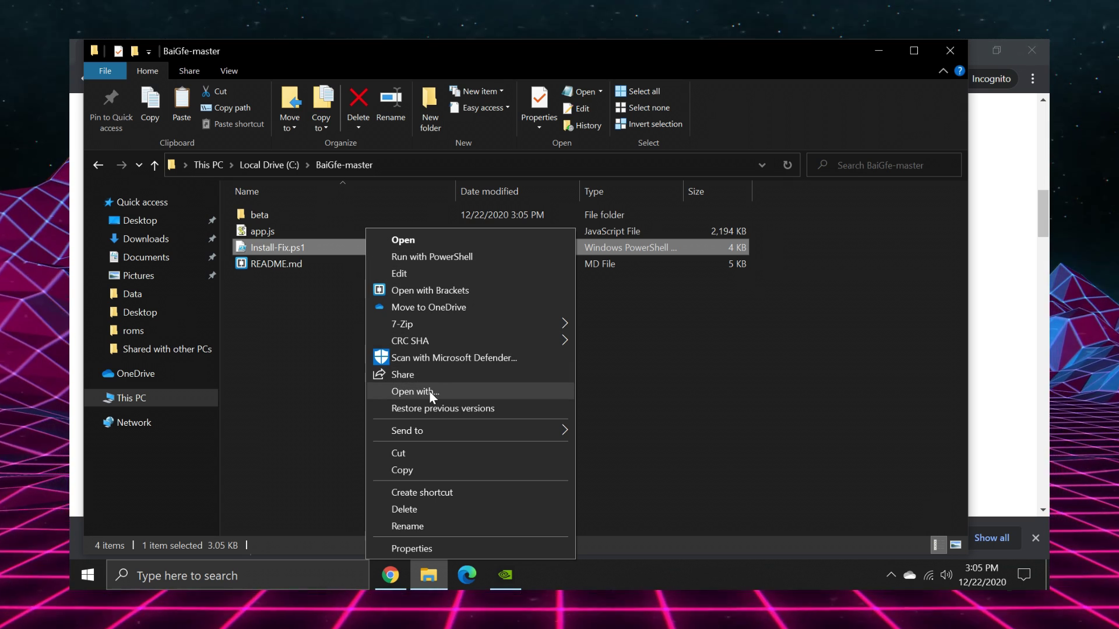
pyautogui.click(429, 490)
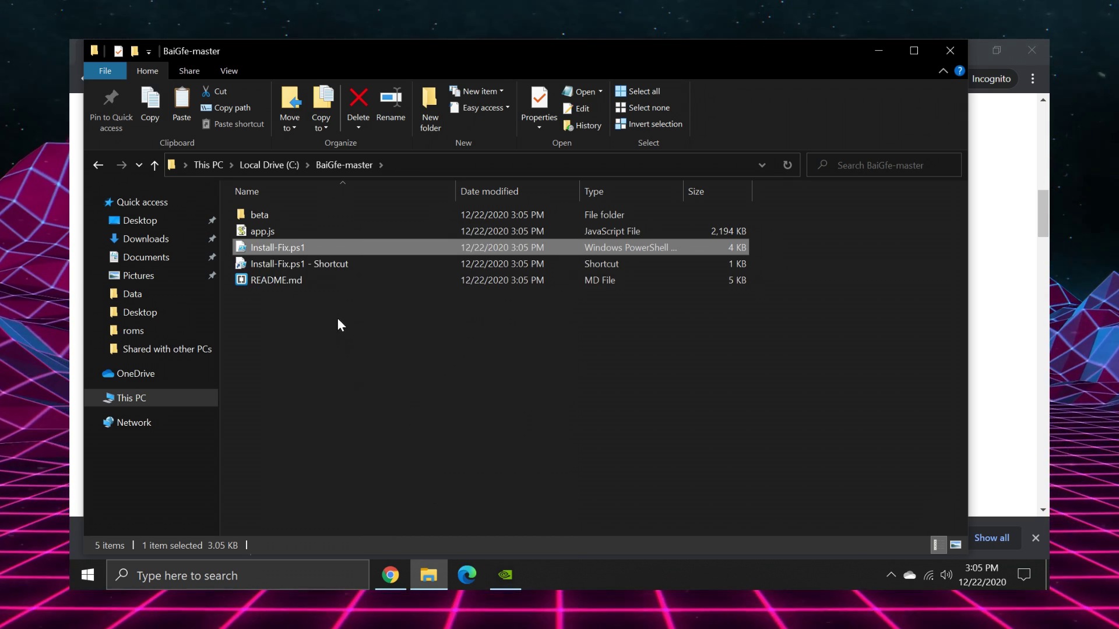
pyautogui.click(331, 267)
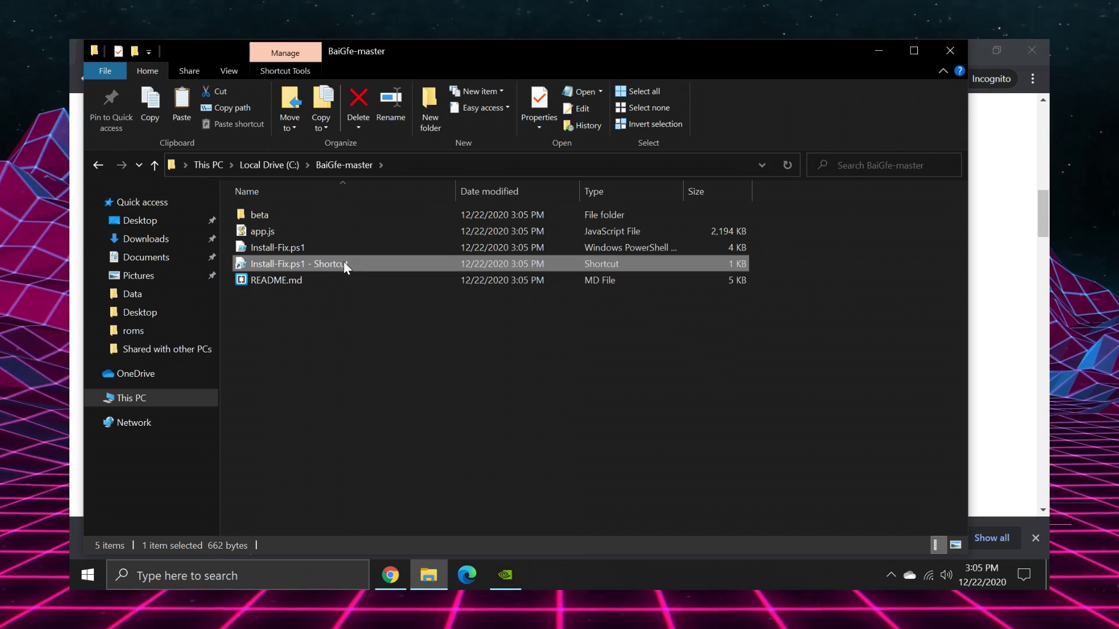
# Prefix the shortcut's target with 'powershell.exe -f' and apply.
pyautogui.rightClick(344, 264)
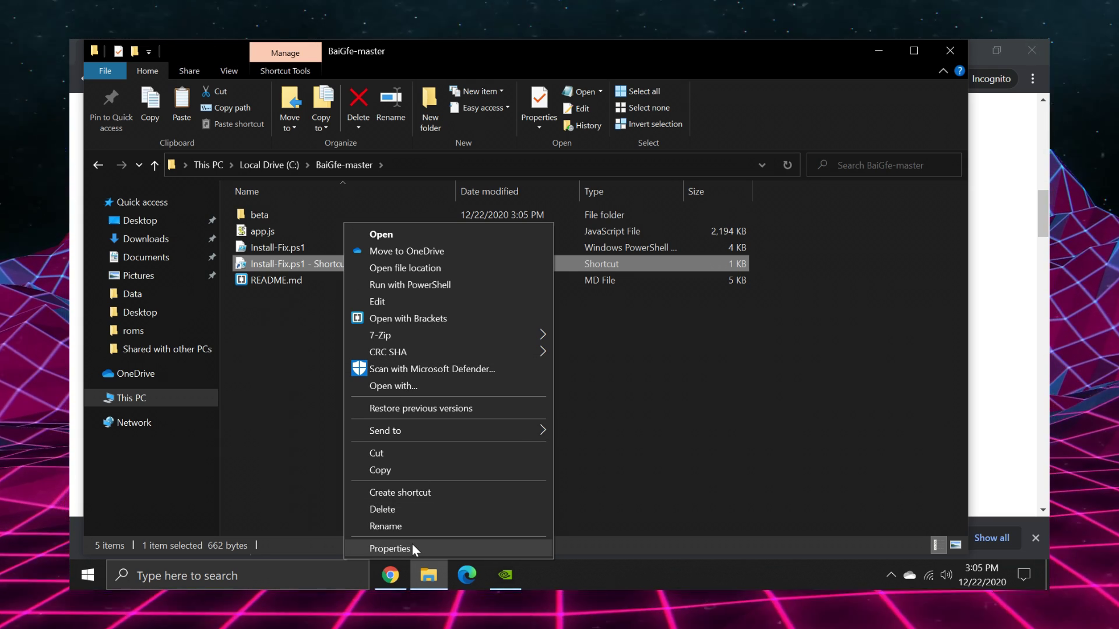
pyautogui.click(411, 546)
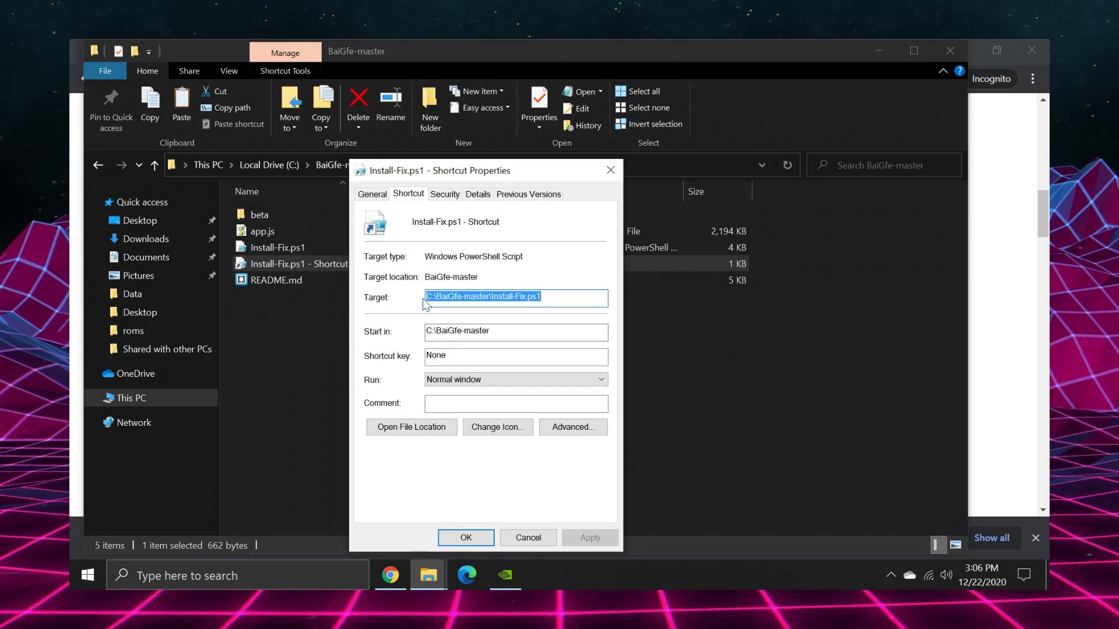
pyautogui.click(426, 298)
pyautogui.write('powe')
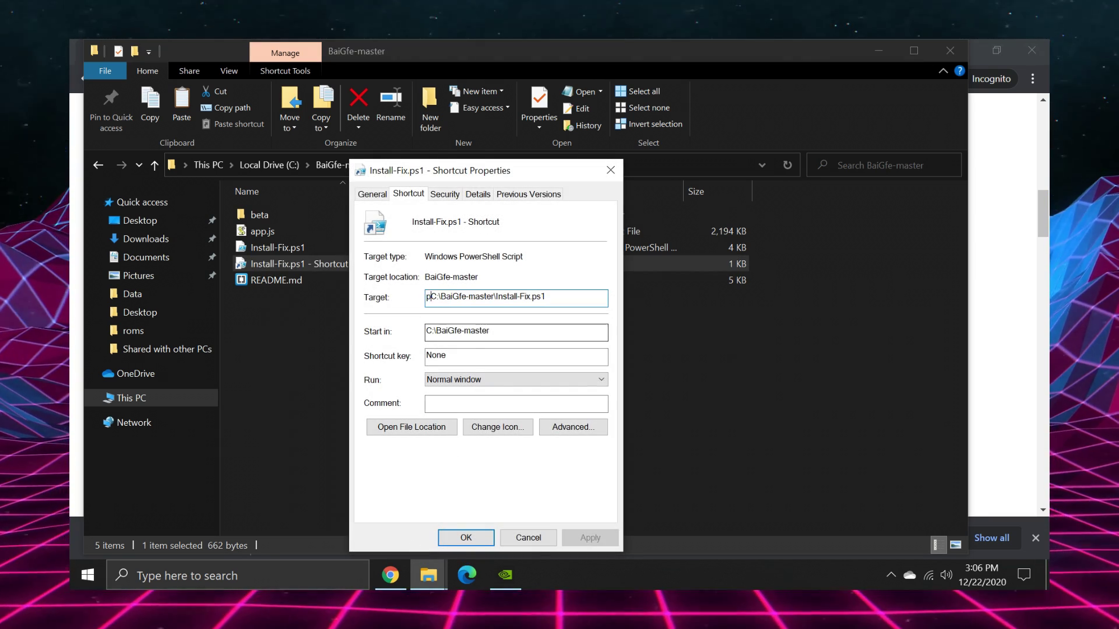
pyautogui.write('rshell.ex')
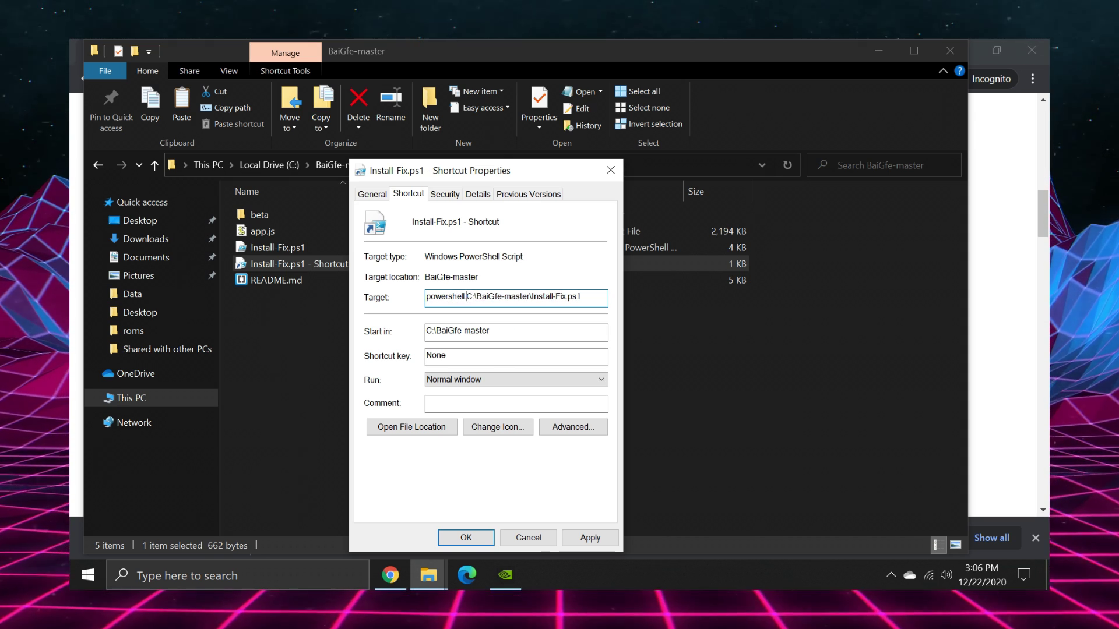
pyautogui.write('e -f')
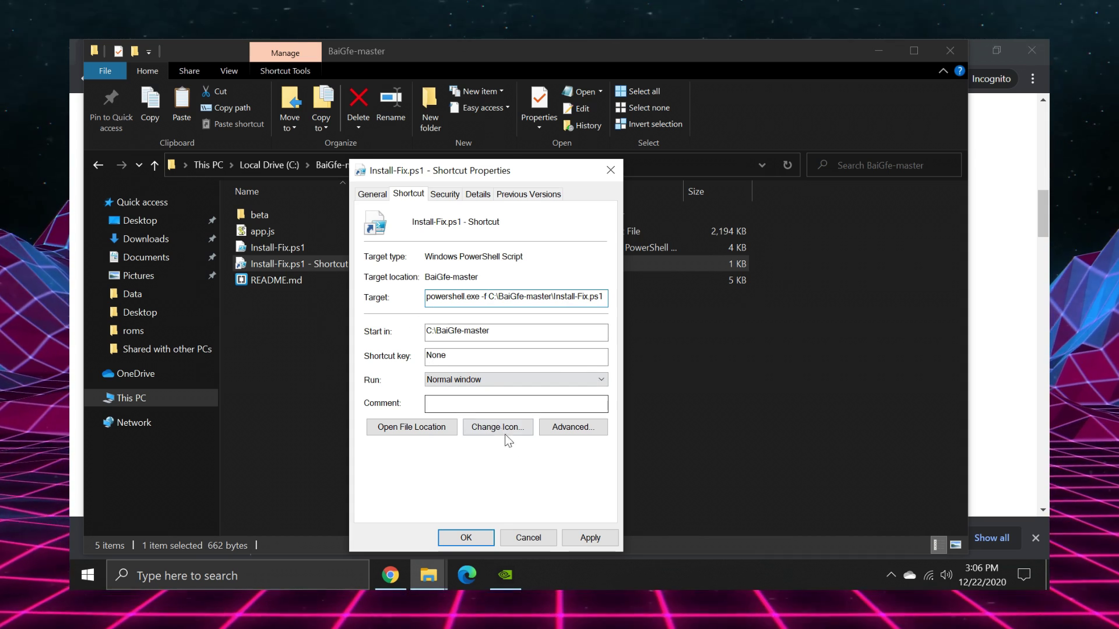
pyautogui.click(581, 537)
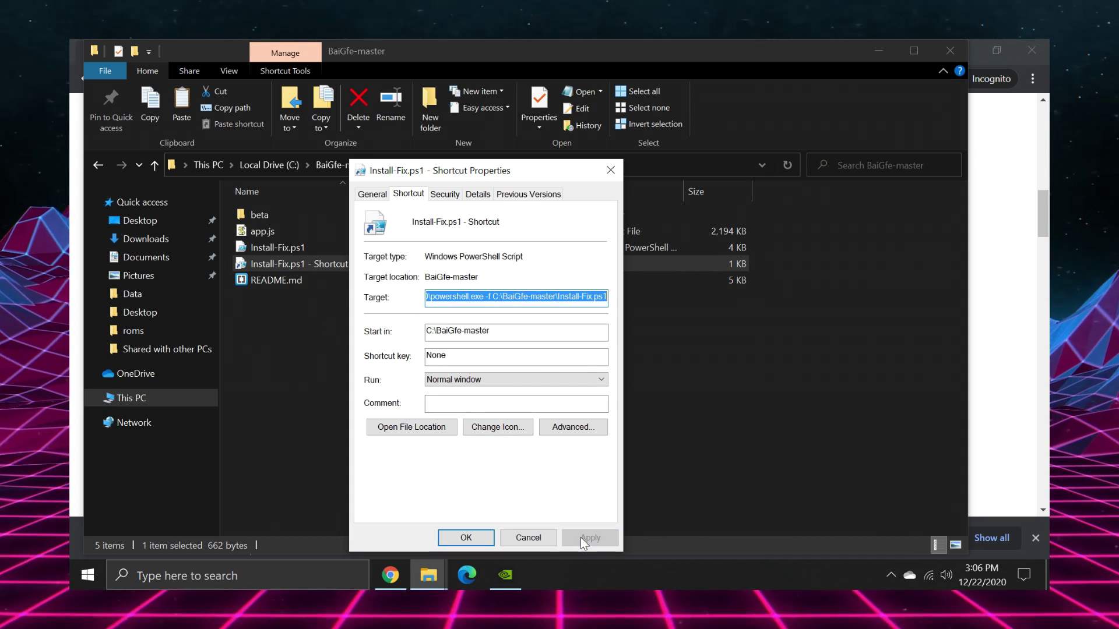
# Set the shortcut to run as administrator under Advanced and save its properties.
pyautogui.click(583, 432)
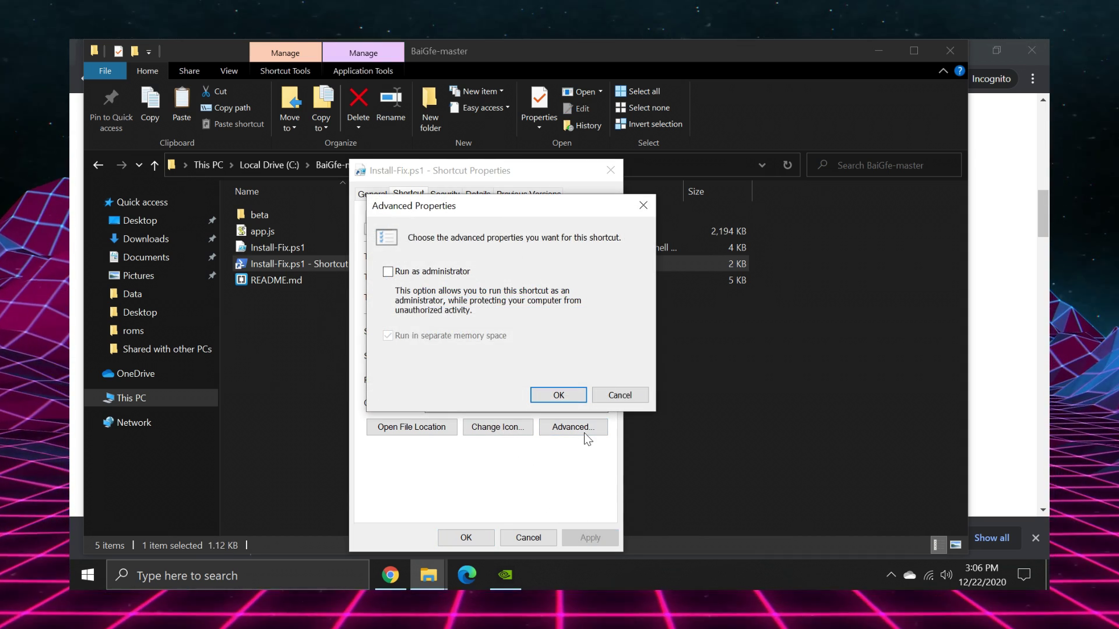
pyautogui.click(449, 275)
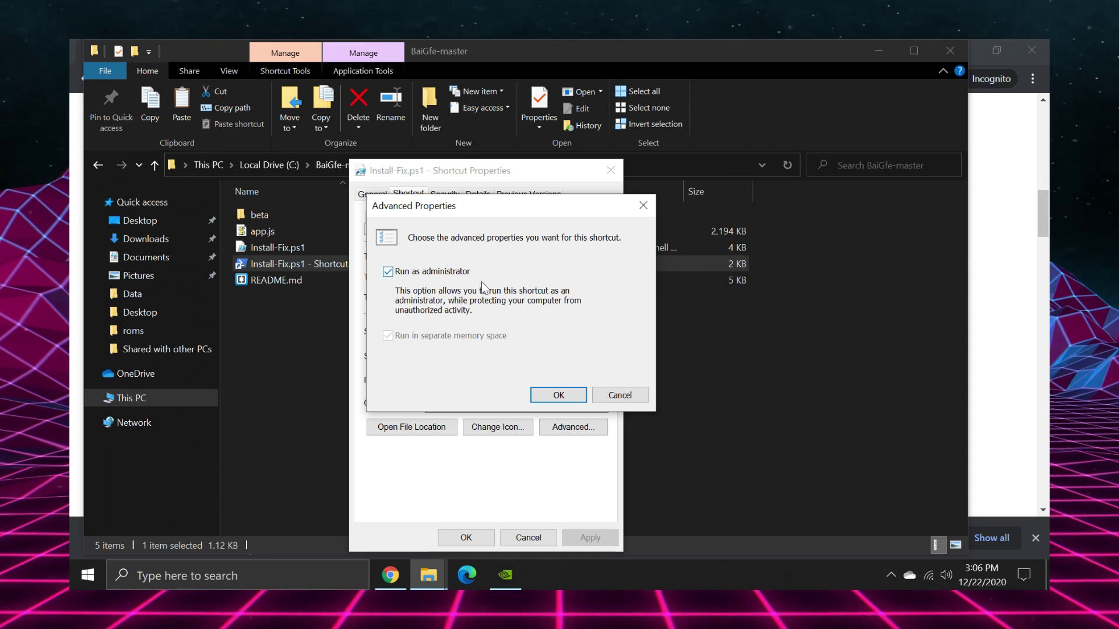
pyautogui.click(559, 394)
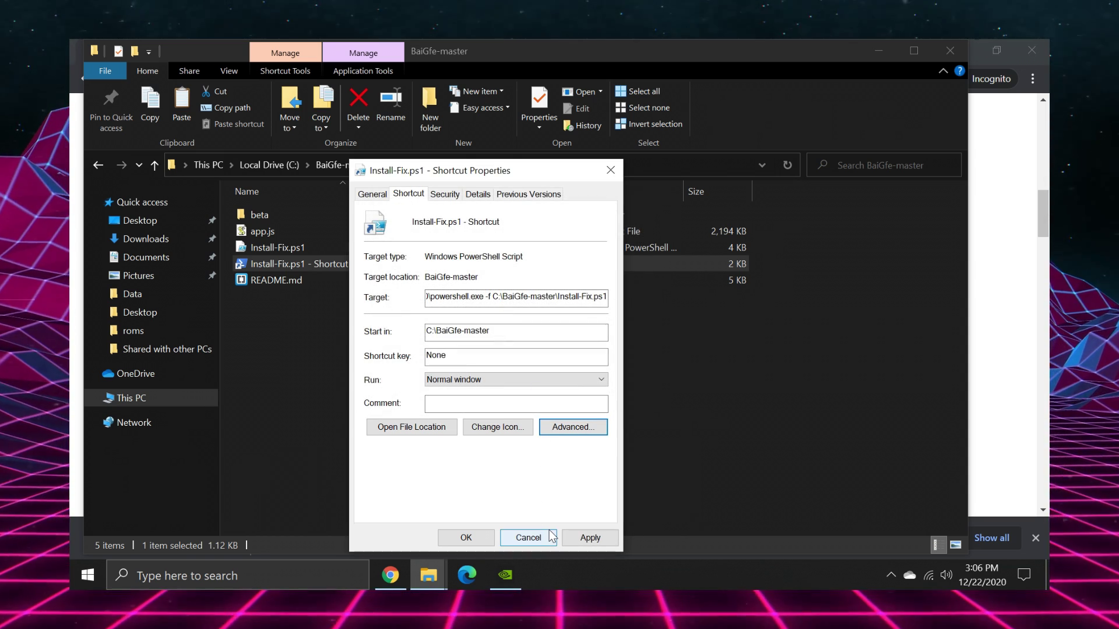
pyautogui.click(594, 539)
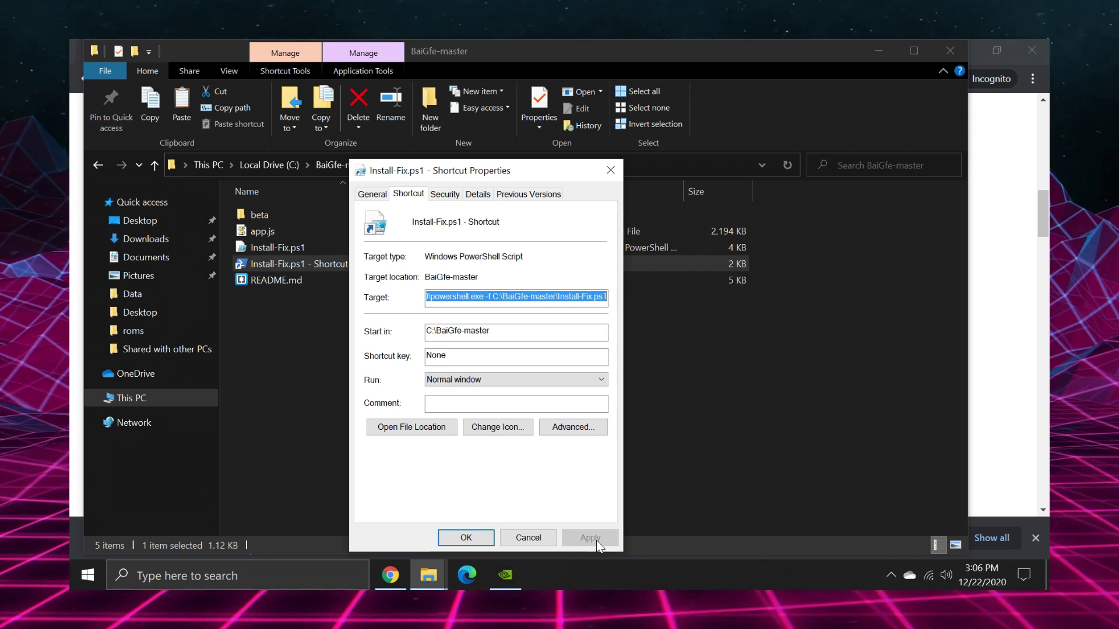
pyautogui.click(466, 537)
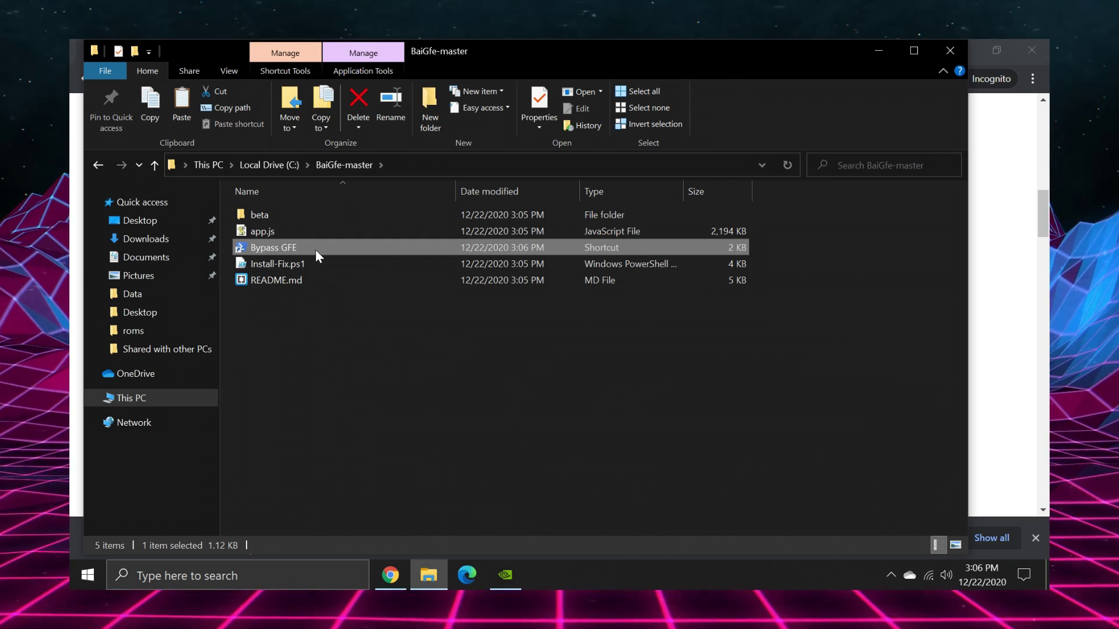
# Run Bypass GFE with admin approval, then bring up the NVIDIA tray icon's menu.
pyautogui.doubleClick(316, 250)
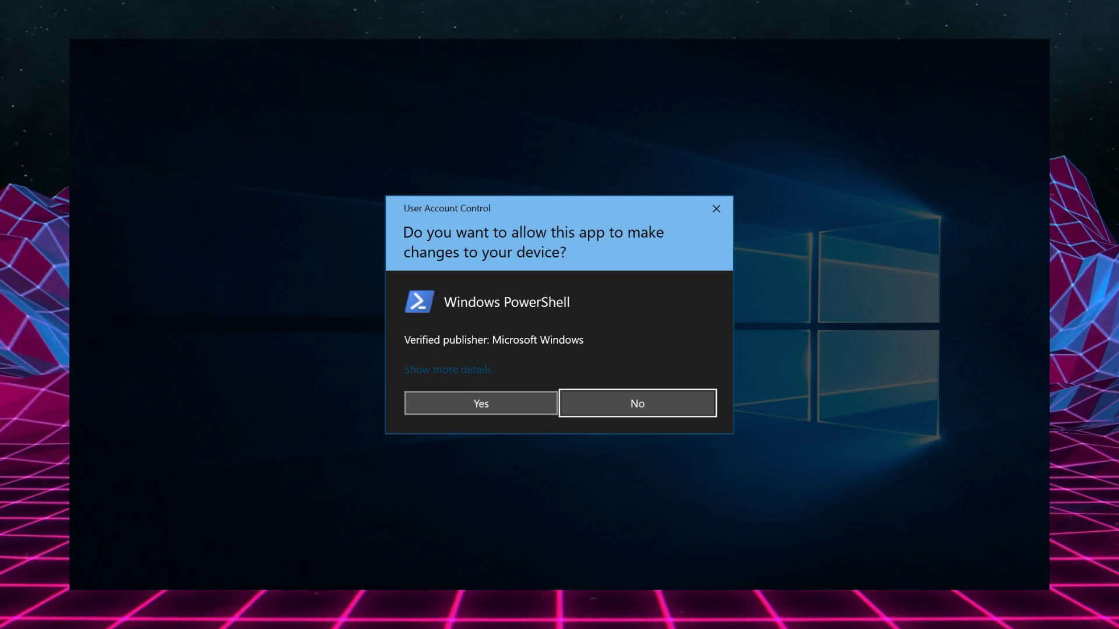
pyautogui.click(457, 411)
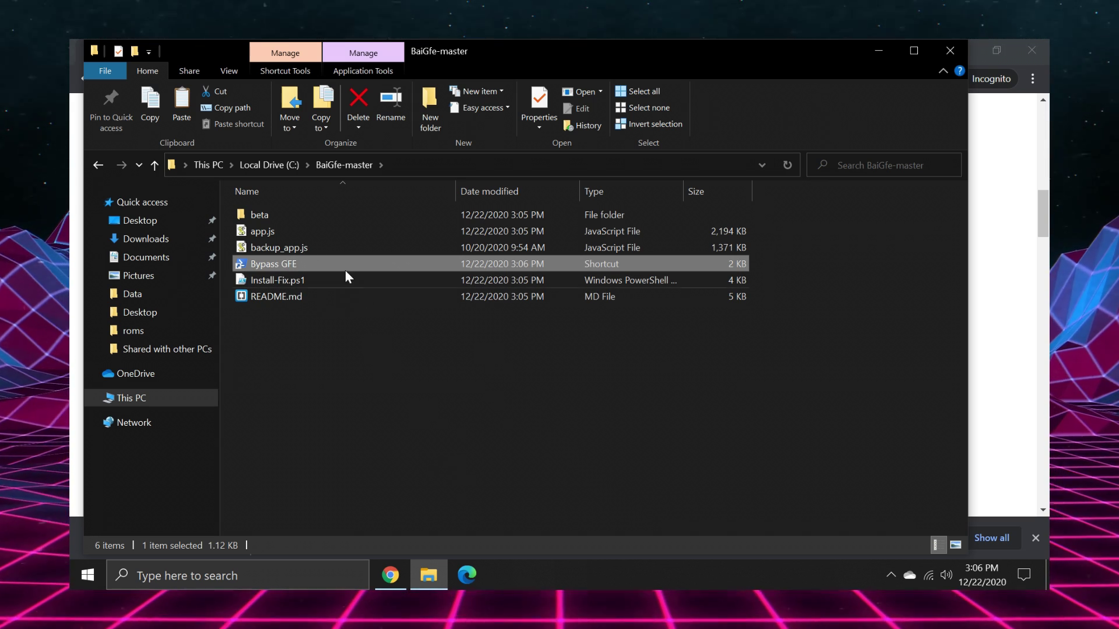
pyautogui.click(892, 573)
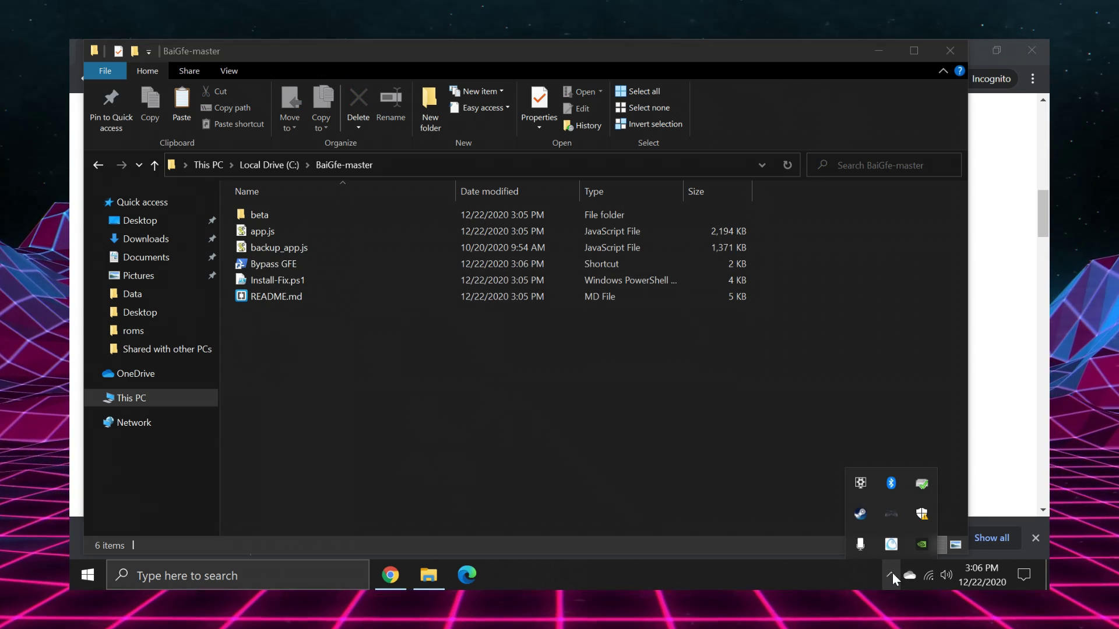
pyautogui.rightClick(921, 550)
# Launch GeForce Experience, skip sign-in, and check the Drivers page for updates.
pyautogui.click(942, 520)
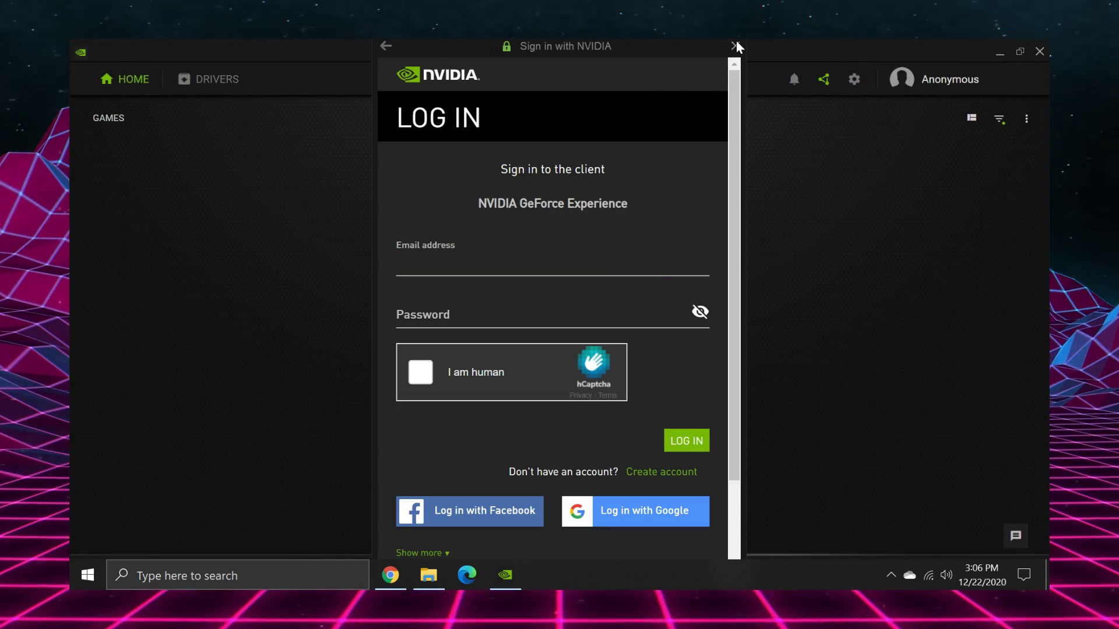
pyautogui.click(735, 43)
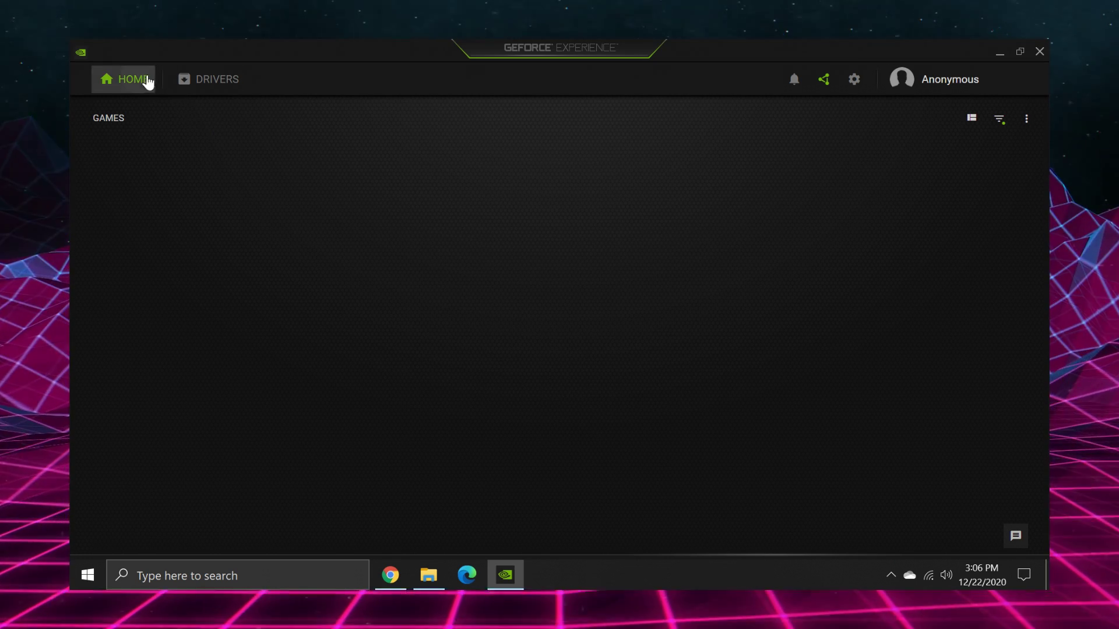
pyautogui.click(204, 81)
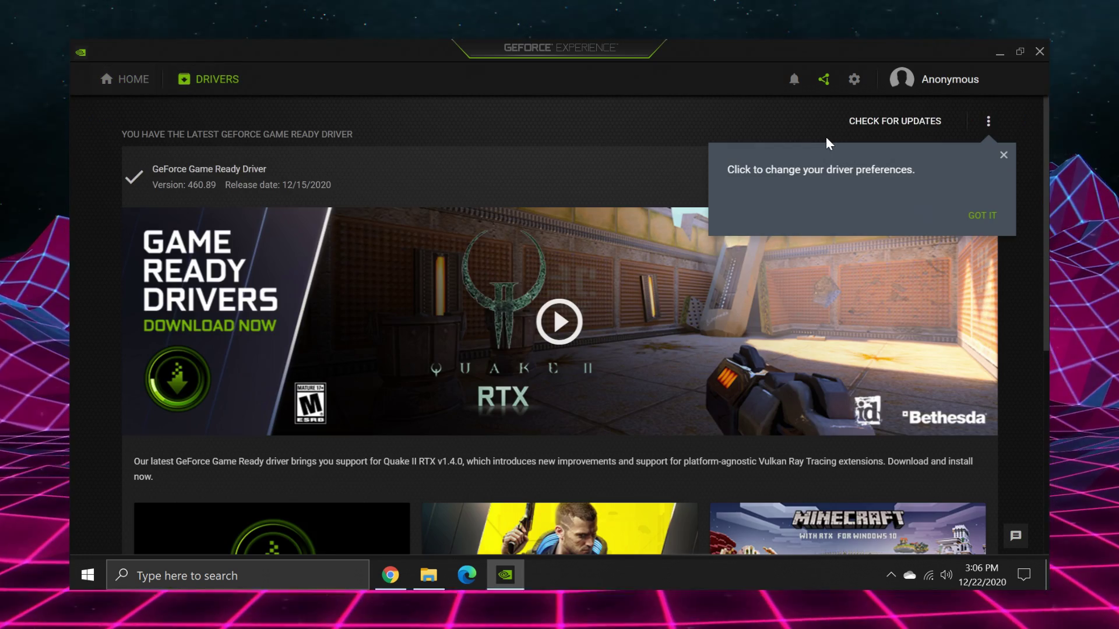
pyautogui.click(884, 127)
pyautogui.click(1003, 156)
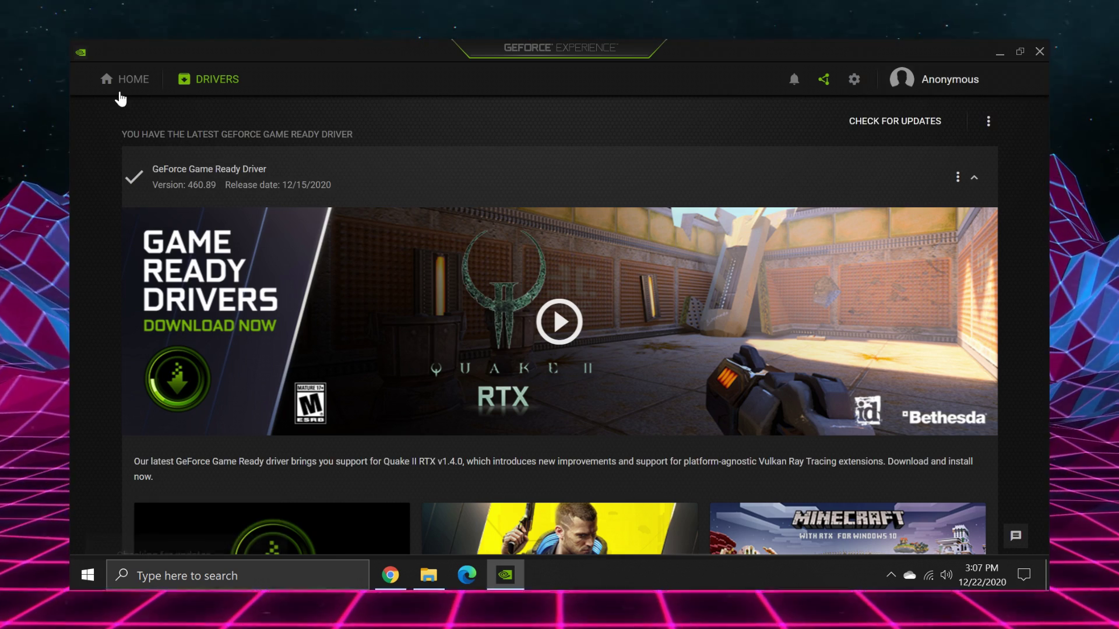
# Review the Anonymous profile's Account and General settings, return to Drivers, then close GeForce Experience.
pyautogui.click(140, 79)
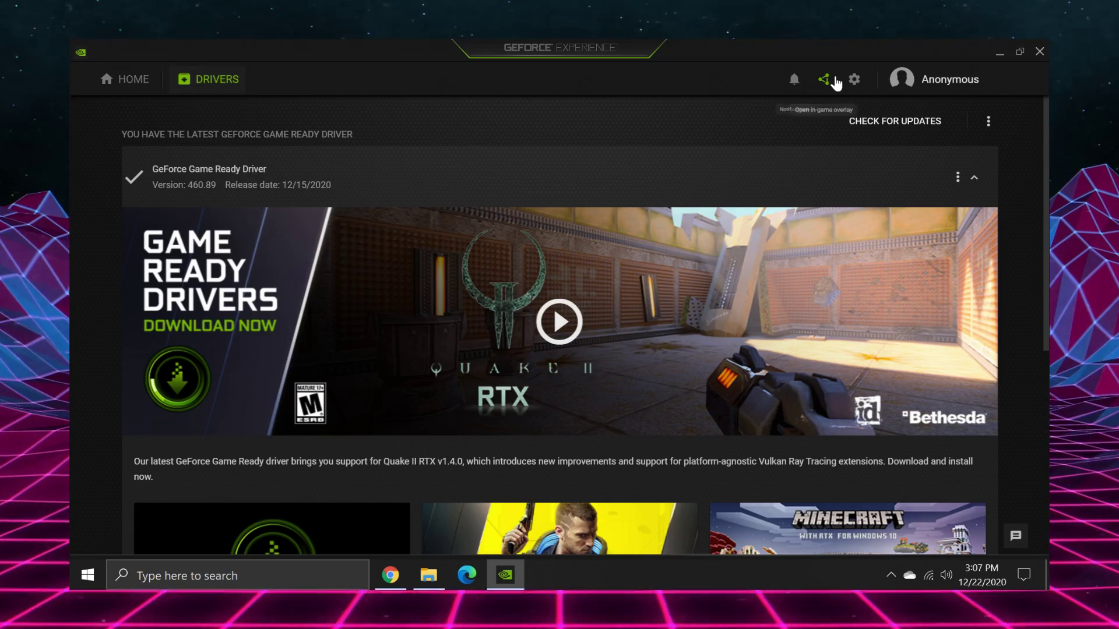
pyautogui.click(937, 89)
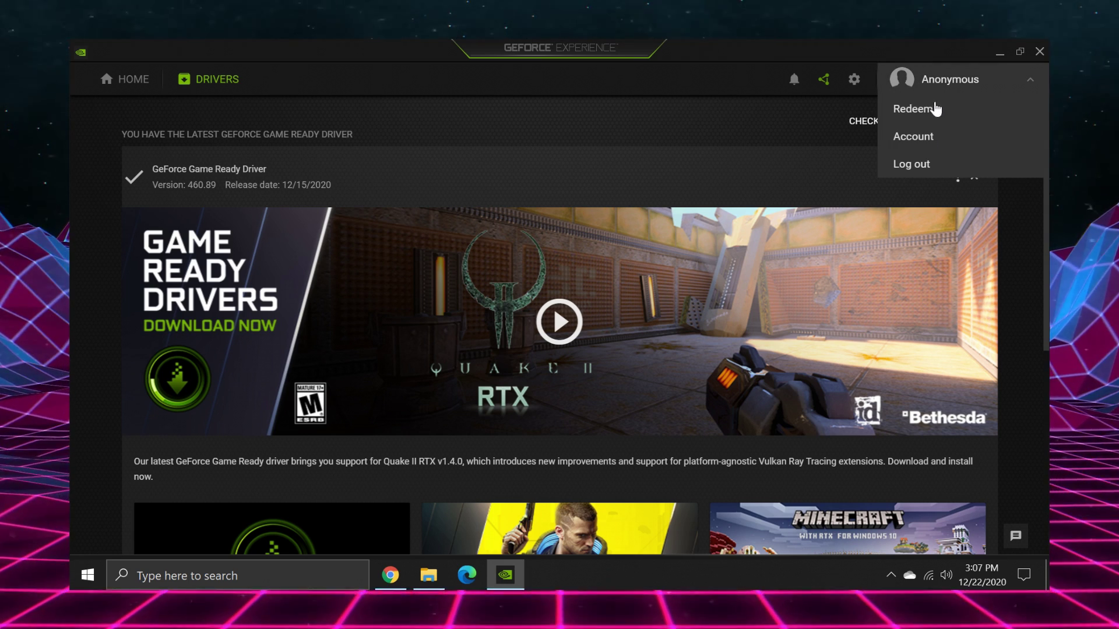
pyautogui.click(929, 138)
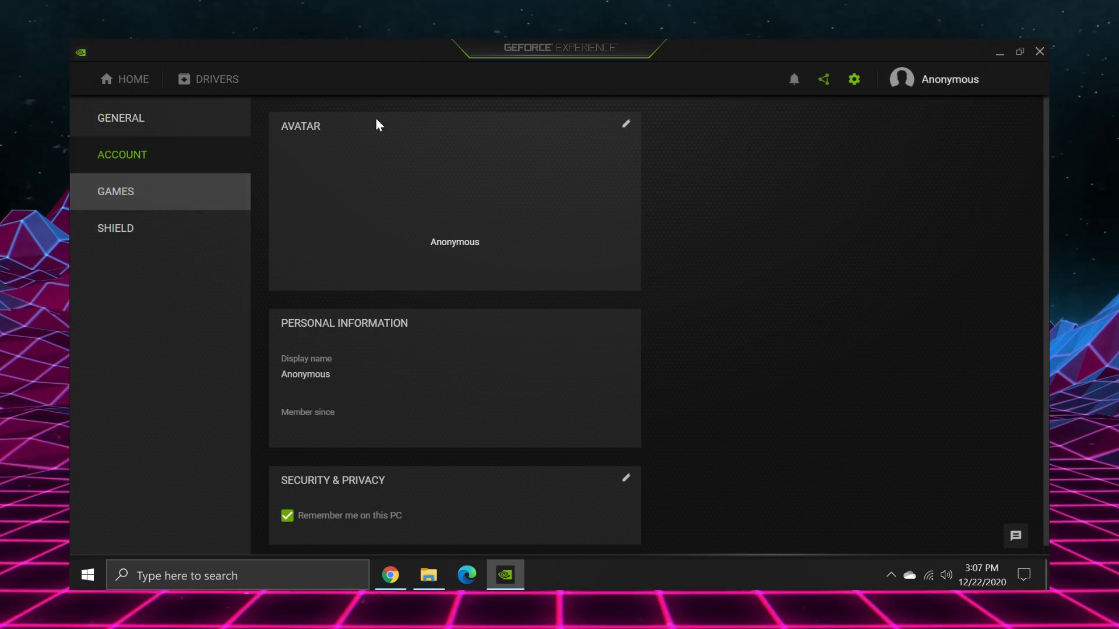
pyautogui.click(229, 123)
pyautogui.scroll(-4, 443, 253)
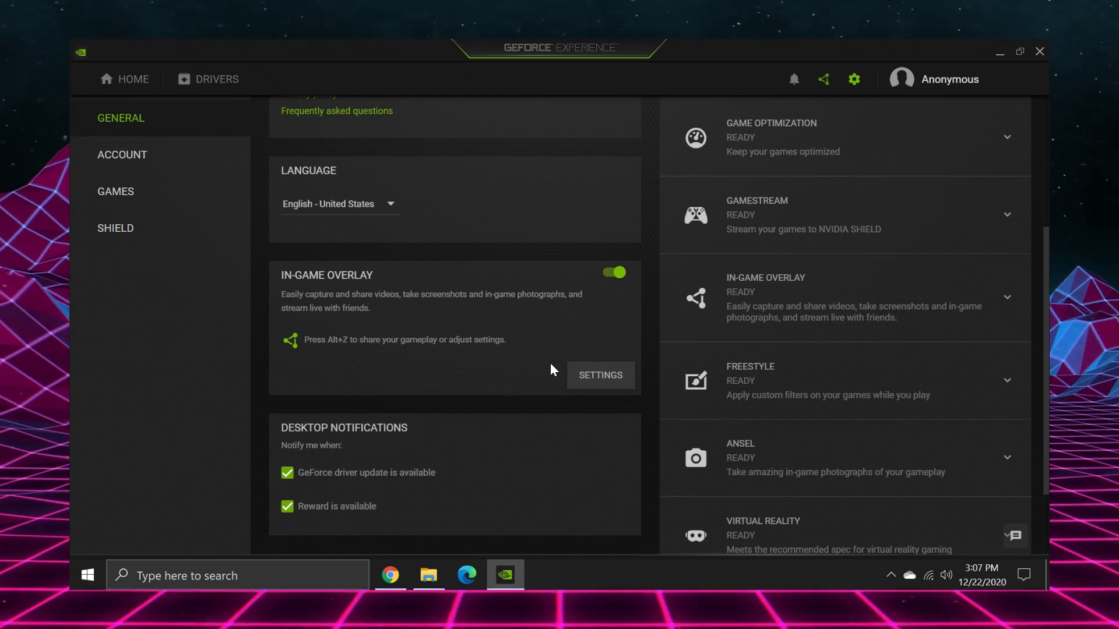
pyautogui.scroll(-2, 453, 353)
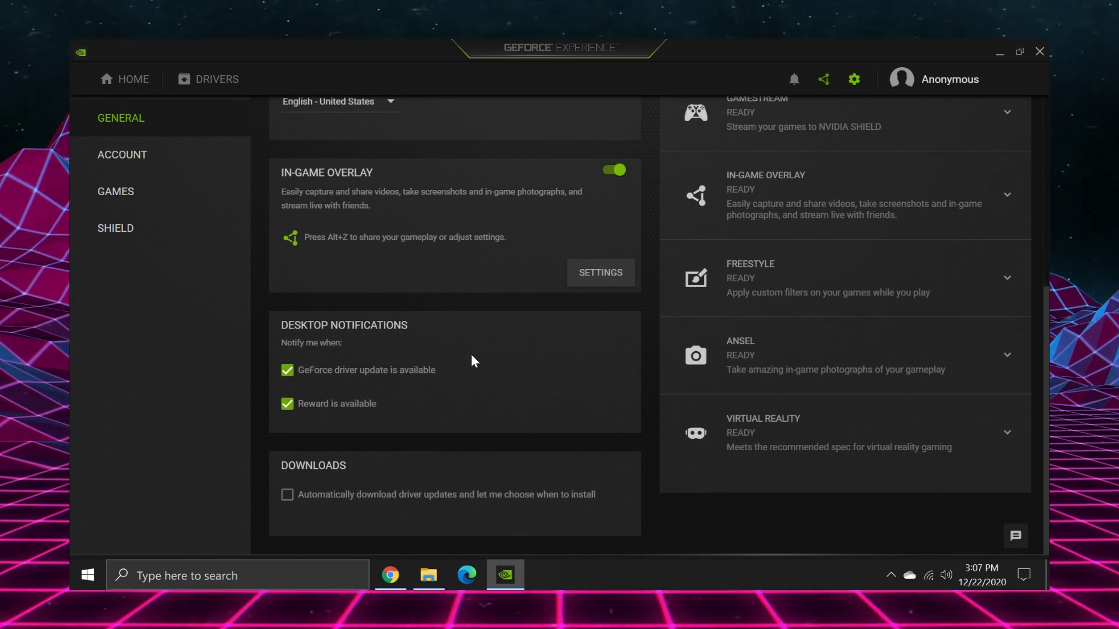
pyautogui.scroll(6, 472, 354)
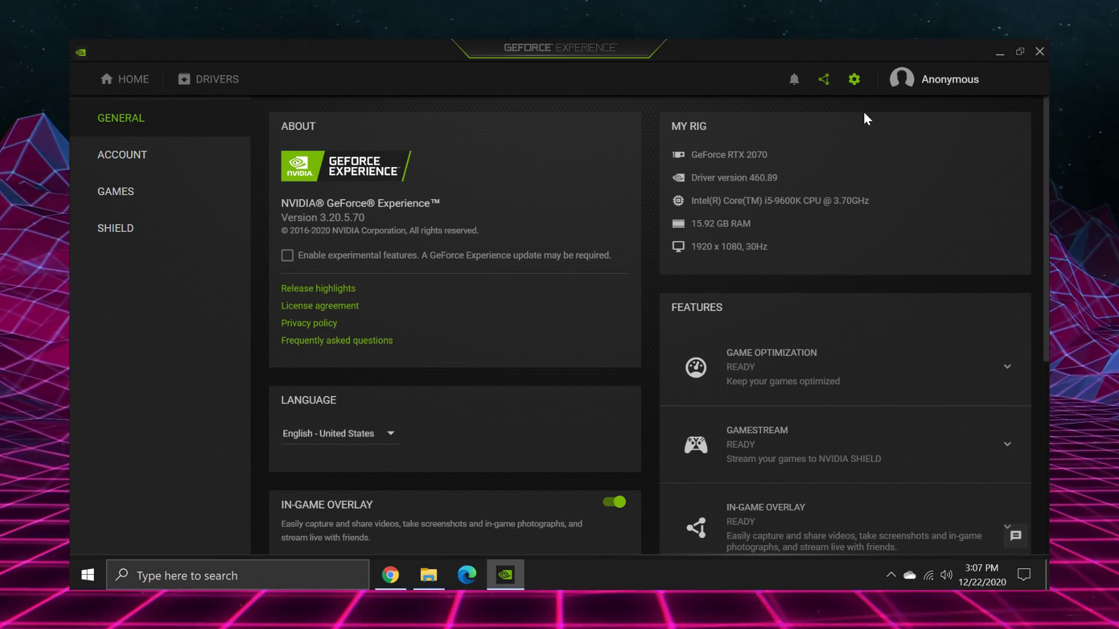
pyautogui.click(210, 81)
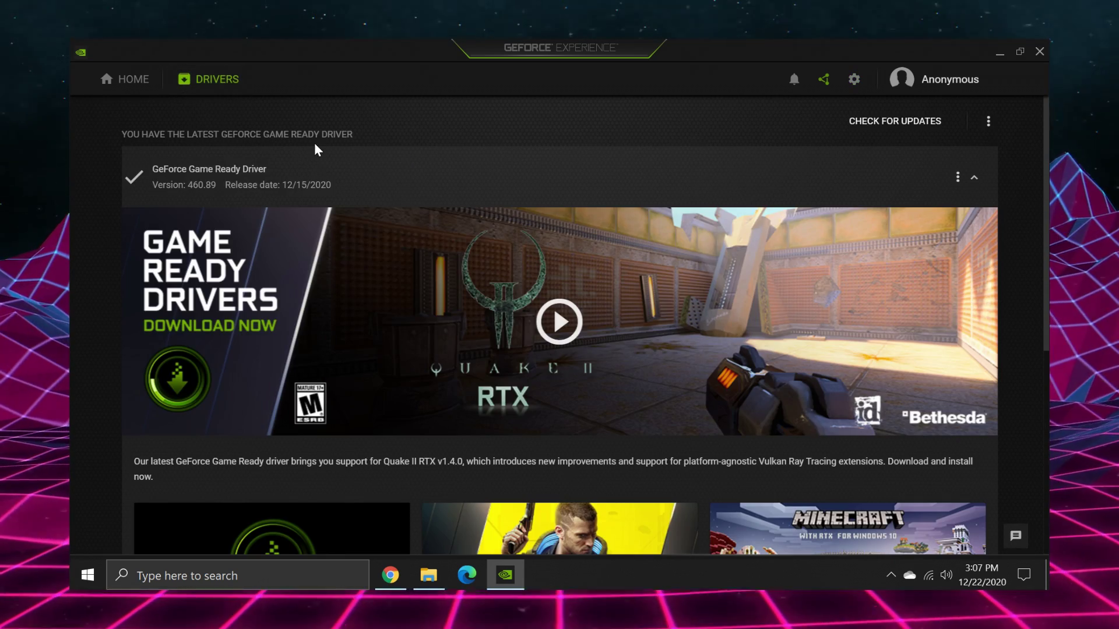
pyautogui.click(1041, 51)
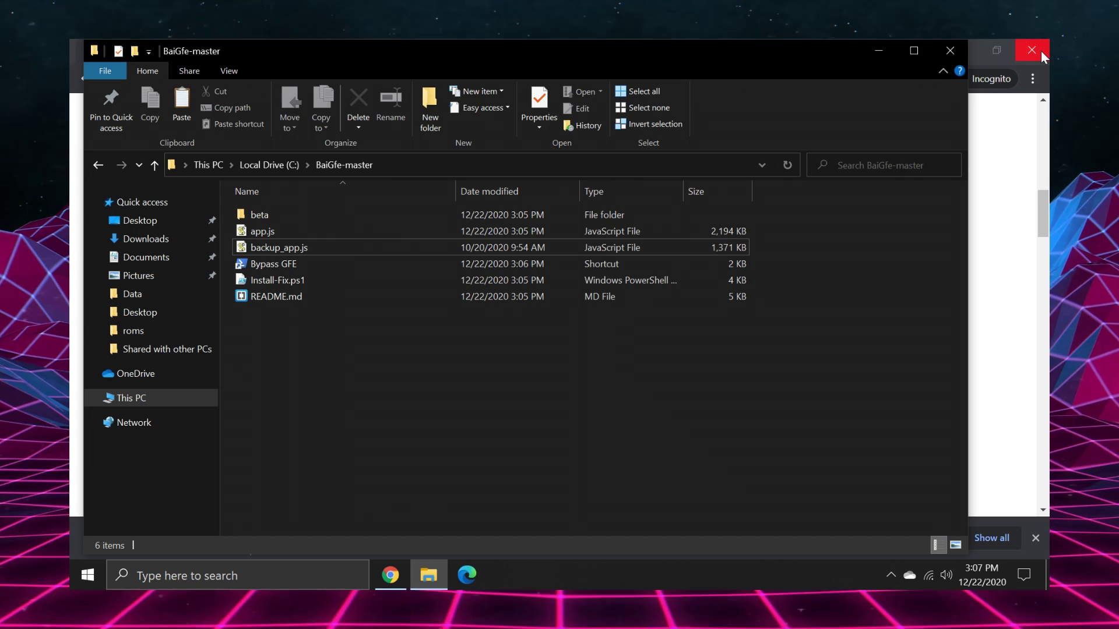
# Scroll the BaiGfe README down to the telemetry-blocking section.
pyautogui.click(950, 50)
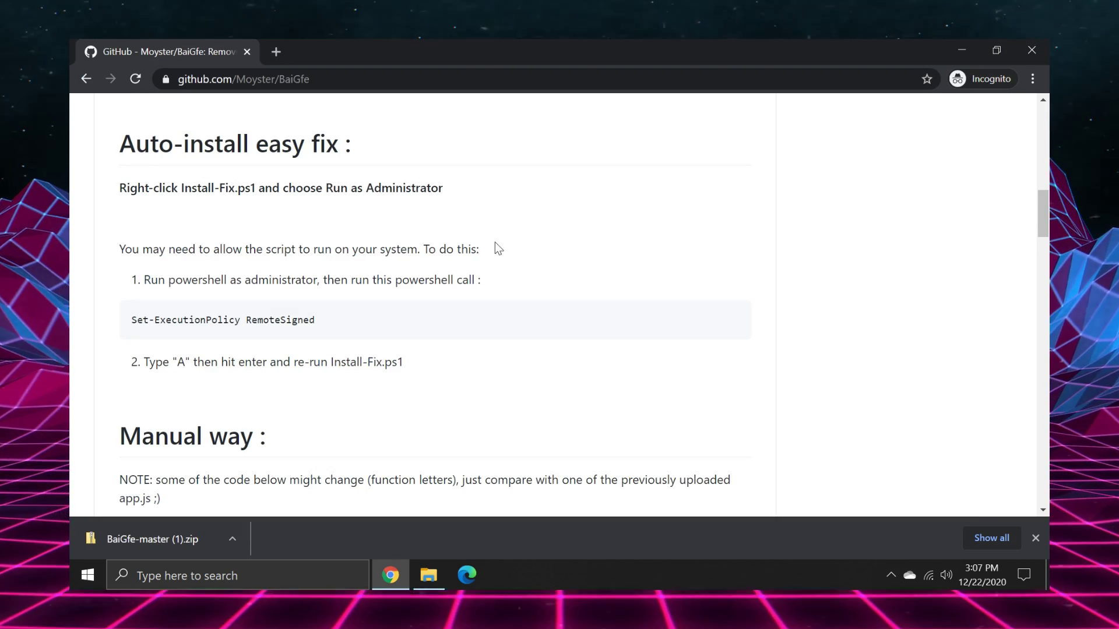
pyautogui.scroll(-8, 325, 268)
pyautogui.scroll(-1, 326, 268)
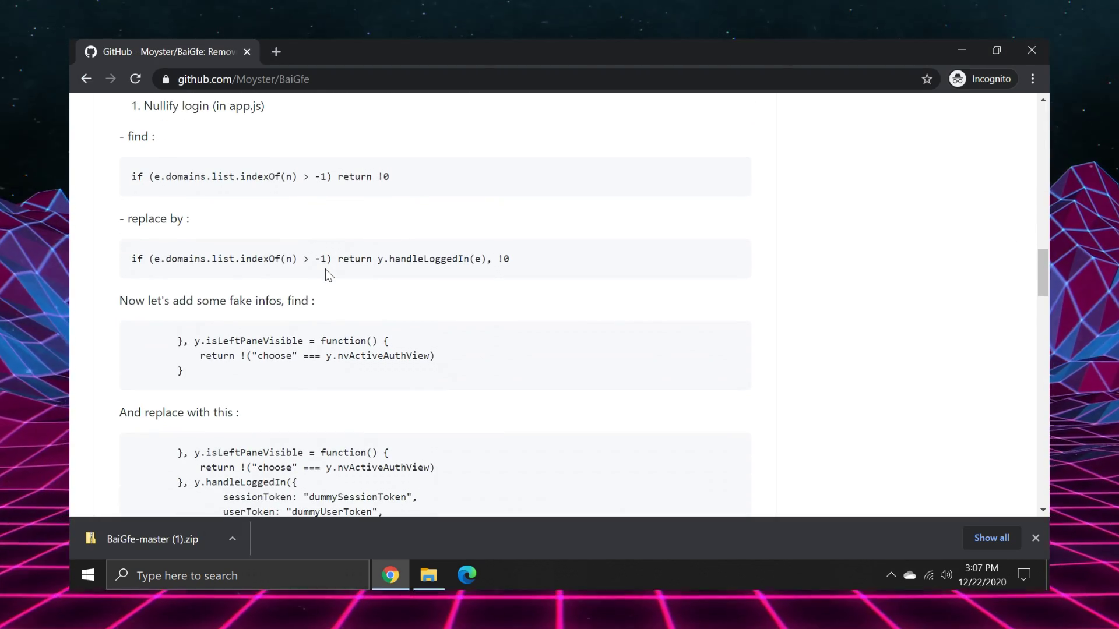
pyautogui.click(1035, 535)
pyautogui.scroll(-2, 690, 290)
pyautogui.scroll(-10, 690, 290)
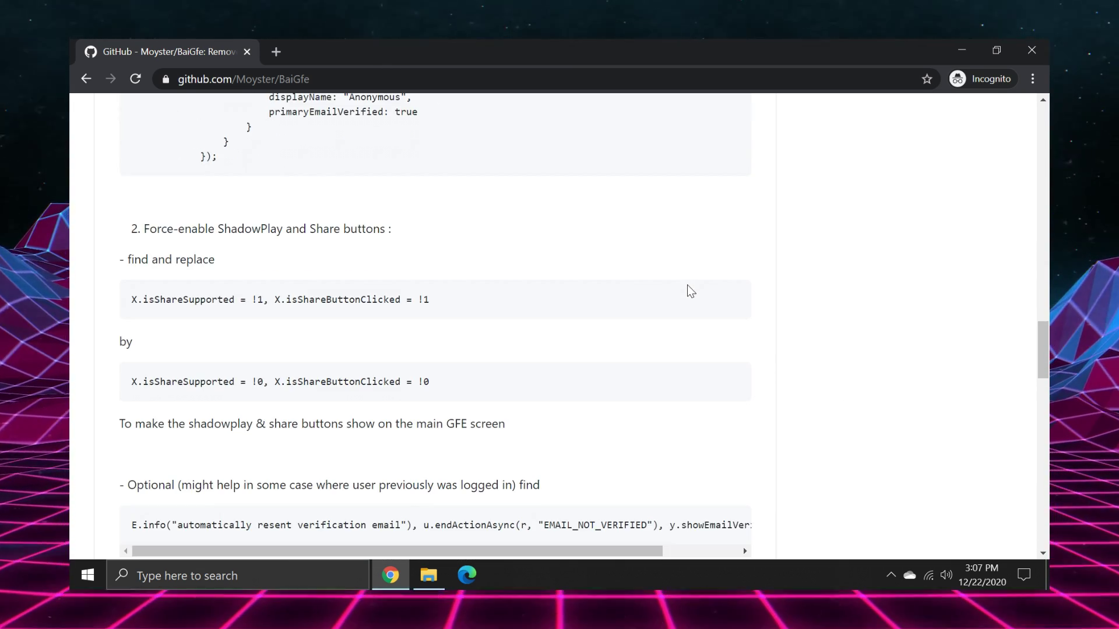
pyautogui.scroll(-3, 679, 296)
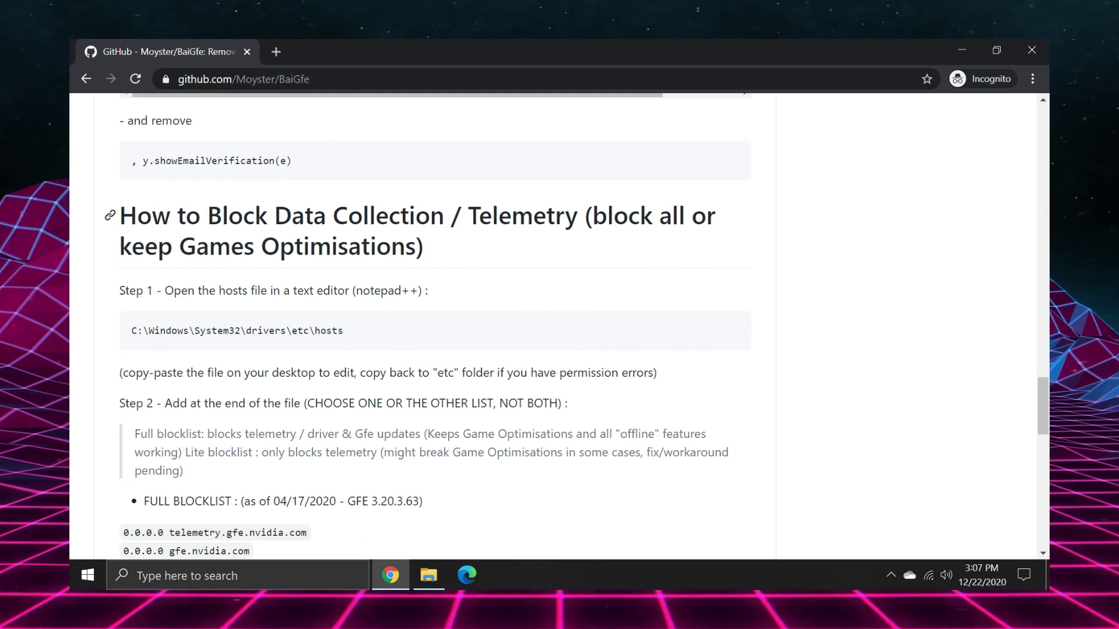
pyautogui.moveTo(174, 215); pyautogui.dragTo(522, 238)
pyautogui.click(521, 250)
# Copy the path C:\Windows\System32\drivers\etc\hosts and switch to the BaiGfe-master folder.
pyautogui.scroll(-1, 521, 250)
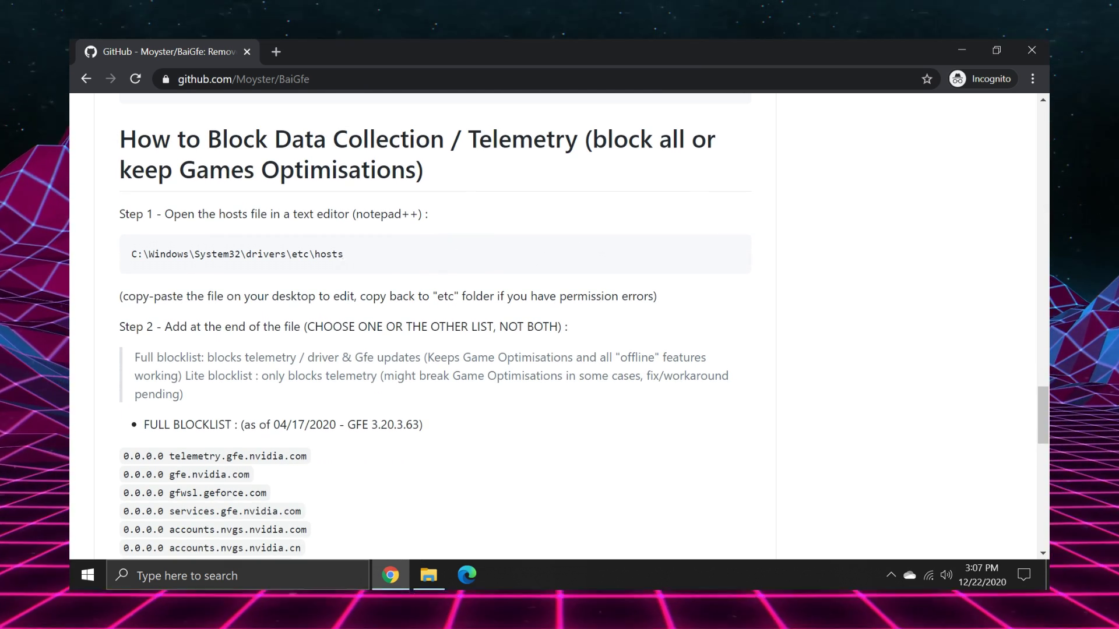
pyautogui.moveTo(349, 255); pyautogui.dragTo(129, 255)
pyautogui.rightClick(167, 265)
pyautogui.click(186, 265)
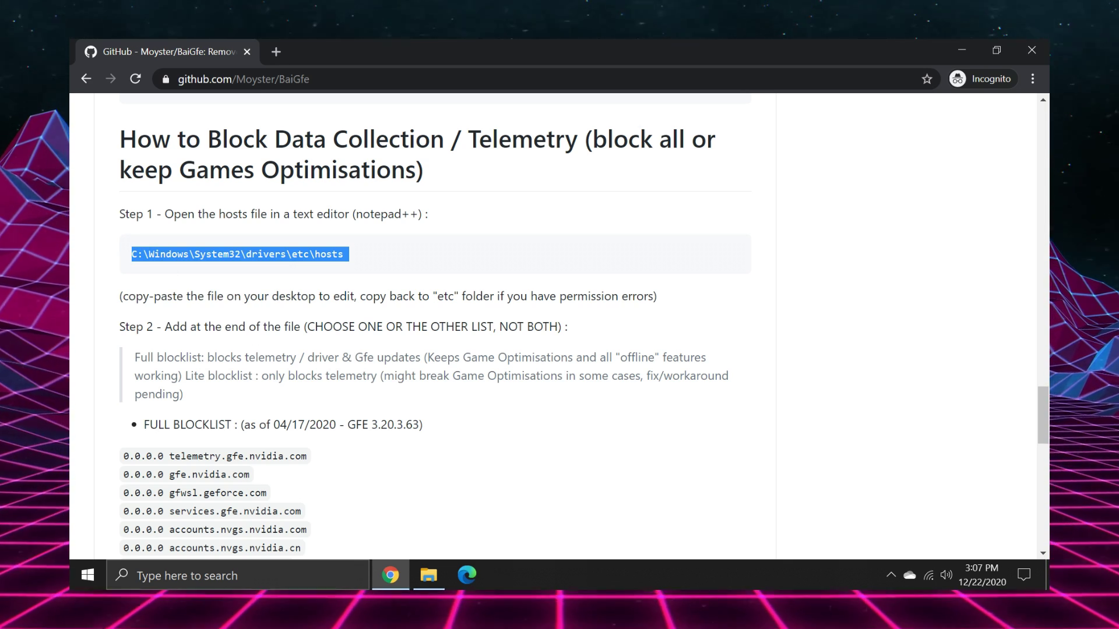
pyautogui.click(428, 575)
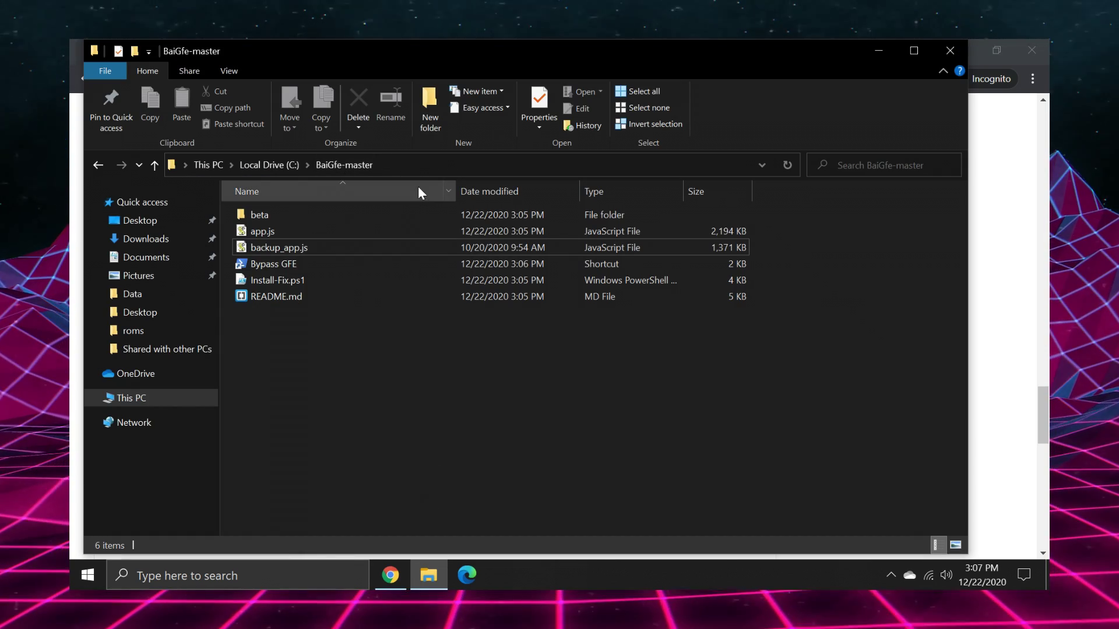
# Paste the hosts path into the Explorer address bar and open it with Notepad.
pyautogui.click(418, 166)
pyautogui.hotkey('ctrl', 'v')
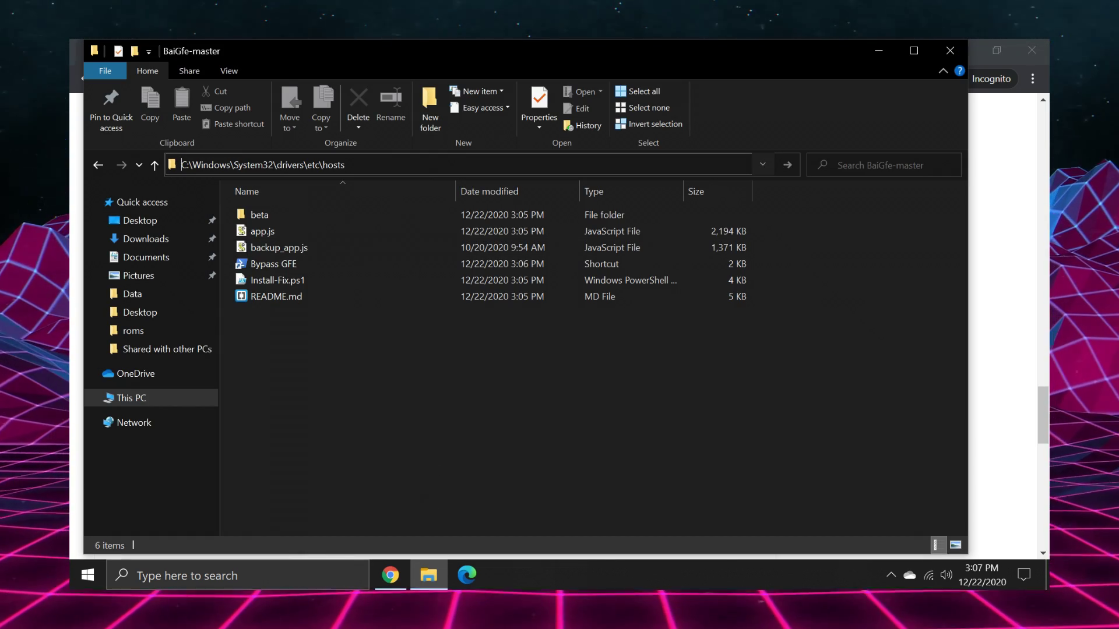
pyautogui.press('Return')
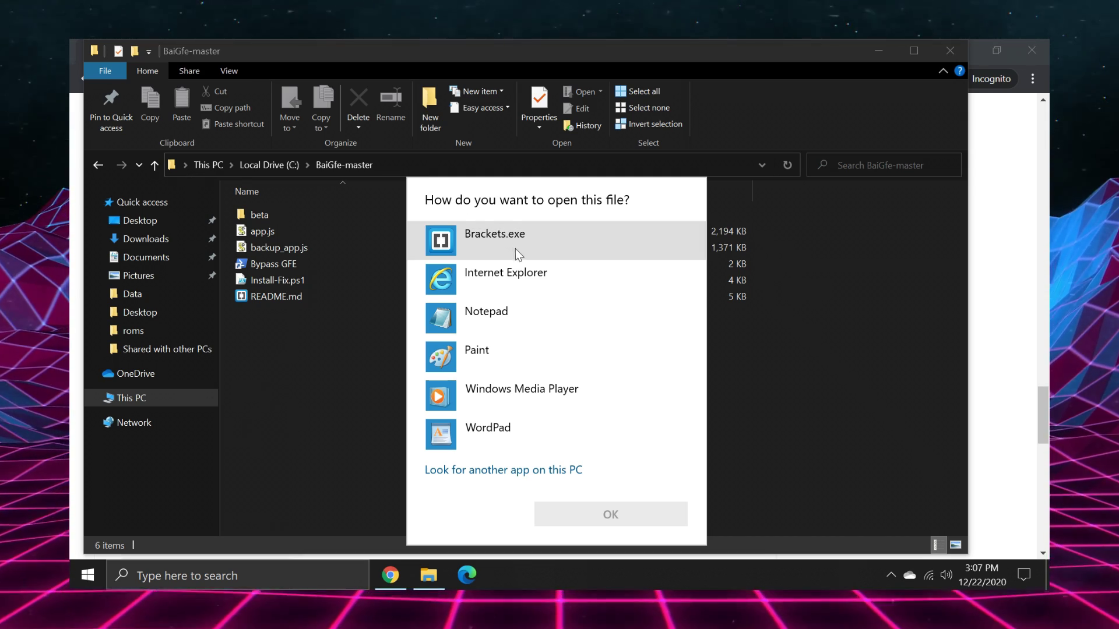
pyautogui.click(507, 315)
pyautogui.click(641, 516)
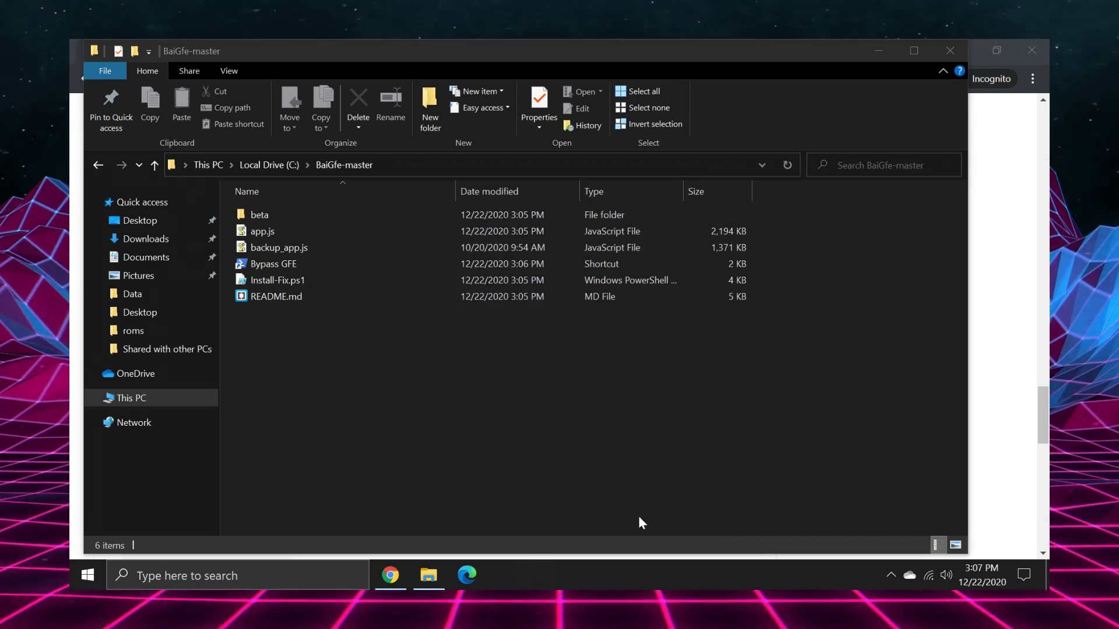
# Copy the eight 0.0.0.0 lines under LITE BLOCKLIST and return to Notepad.
pyautogui.click(71, 505)
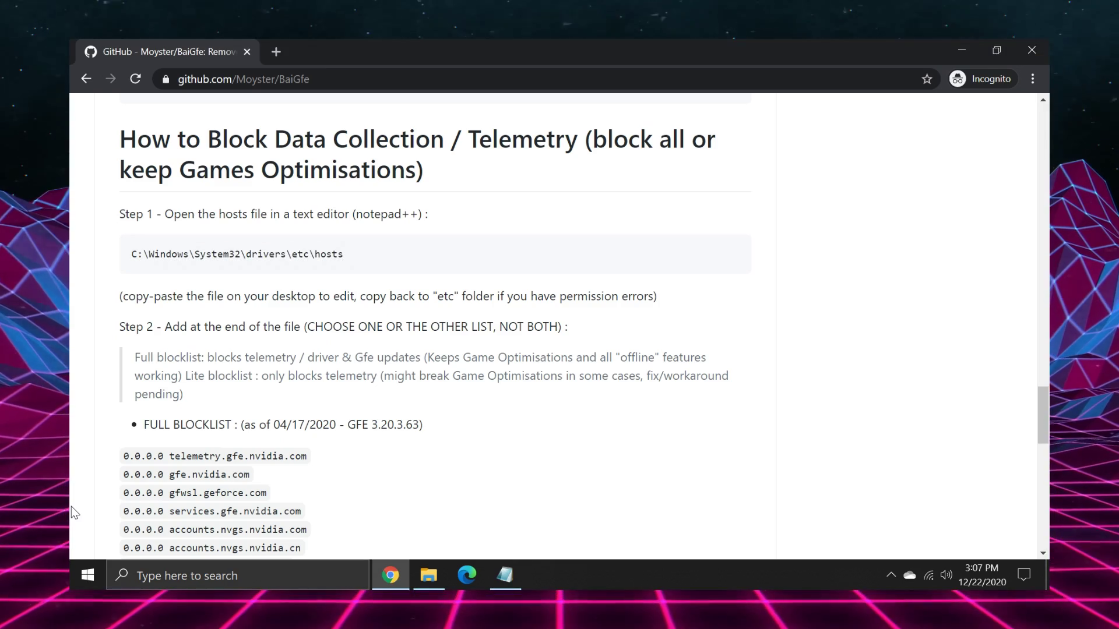
pyautogui.scroll(-1, 71, 512)
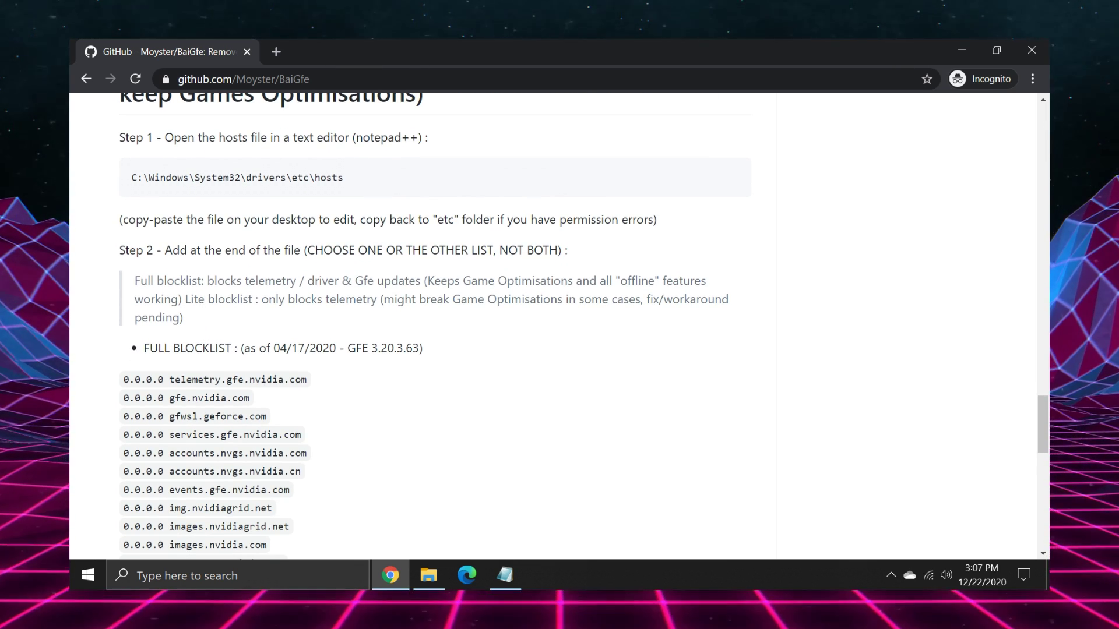
pyautogui.scroll(-6, 407, 326)
pyautogui.moveTo(233, 281); pyautogui.dragTo(423, 281)
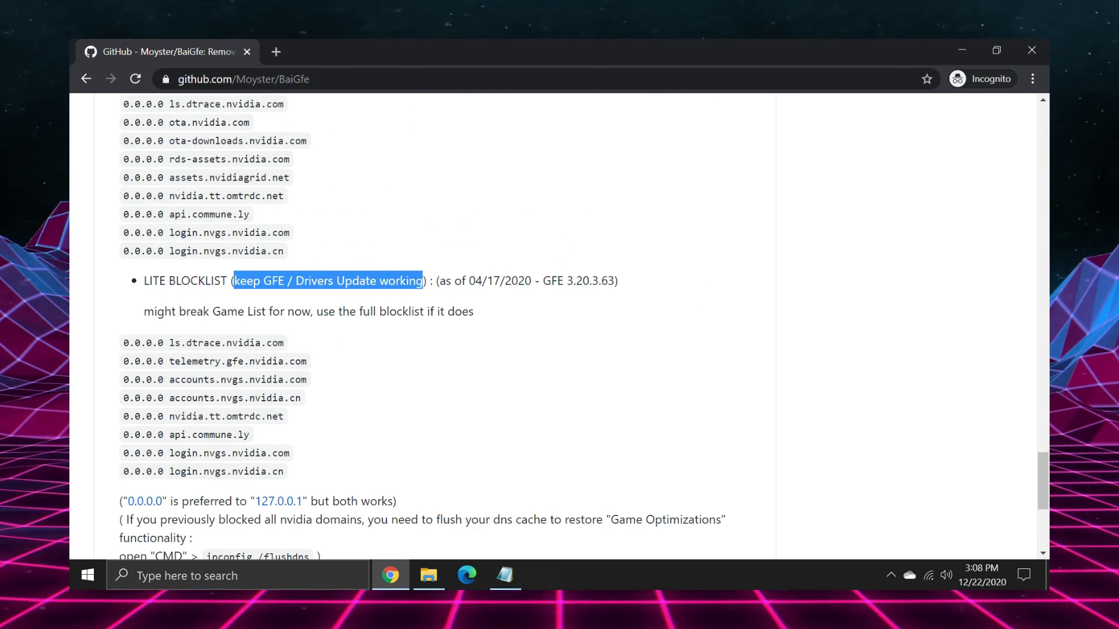
pyautogui.click(423, 281)
pyautogui.scroll(-1, 423, 281)
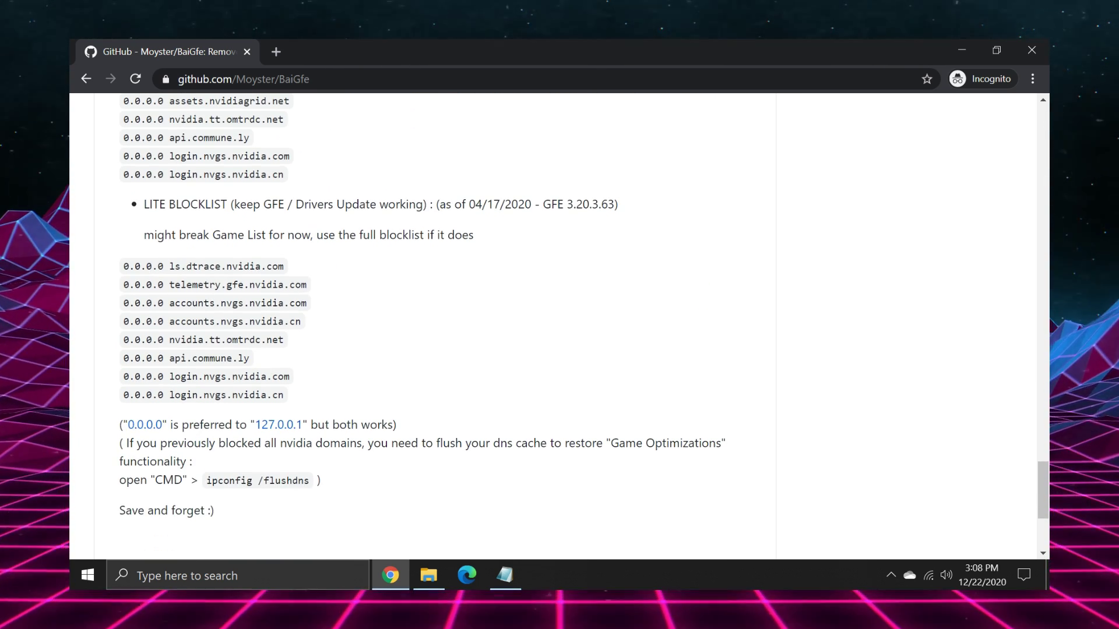
pyautogui.moveTo(121, 263)
pyautogui.mouseDown()
pyautogui.moveTo(294, 394)
pyautogui.moveTo(124, 303)
pyautogui.moveTo(121, 266)
pyautogui.mouseUp()
pyautogui.click(291, 398)
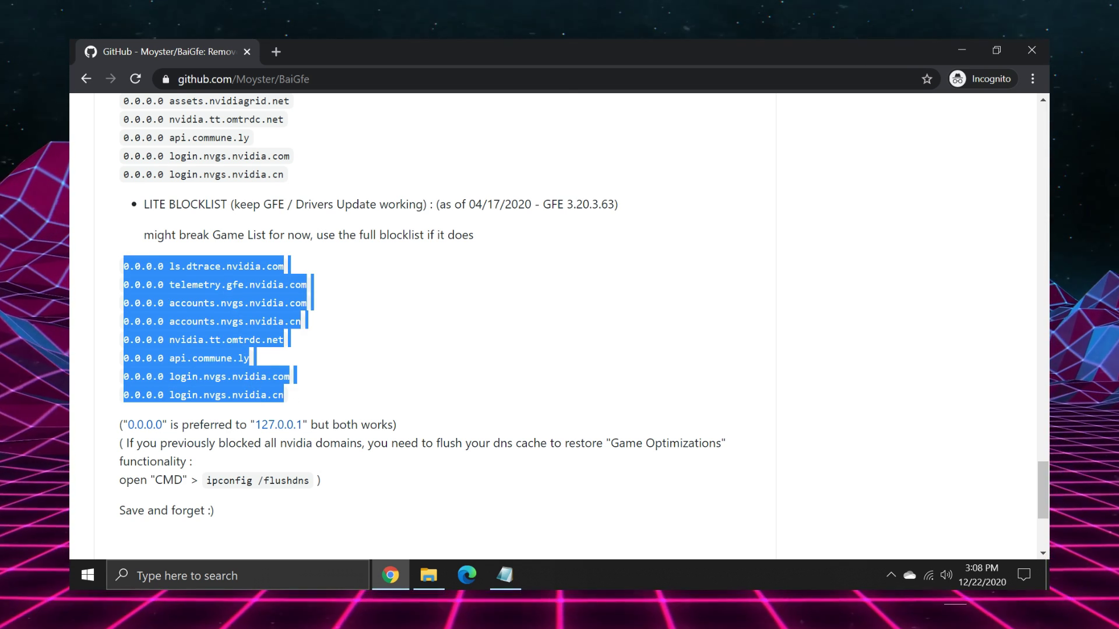
pyautogui.click(514, 575)
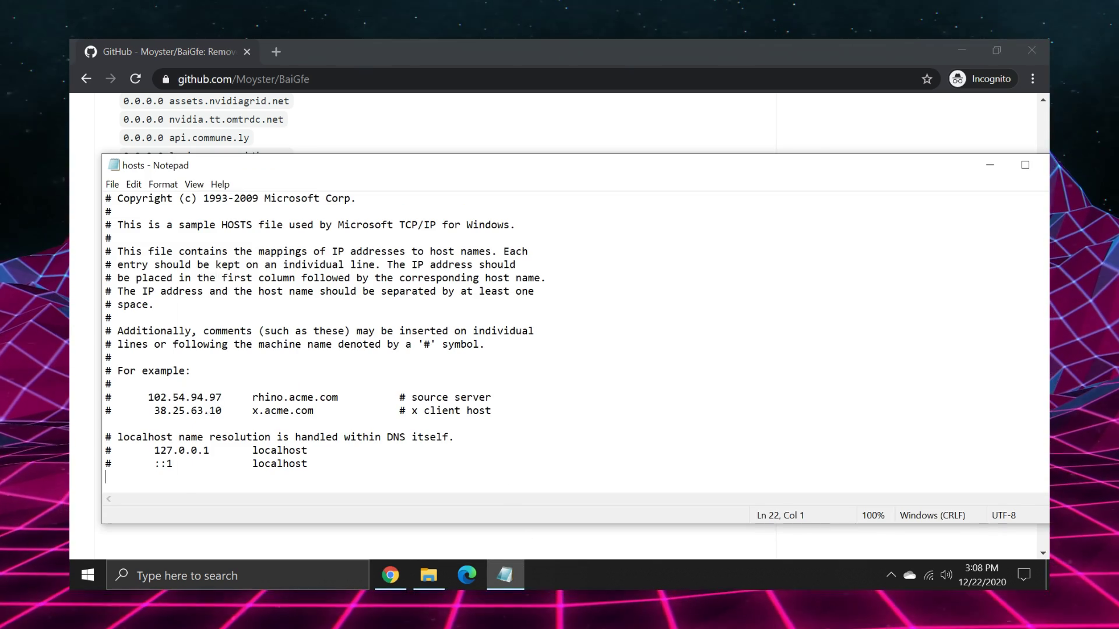
# Paste the Lite blocklist entries at the end of hosts and save the file.
pyautogui.rightClick(179, 265)
pyautogui.click(233, 324)
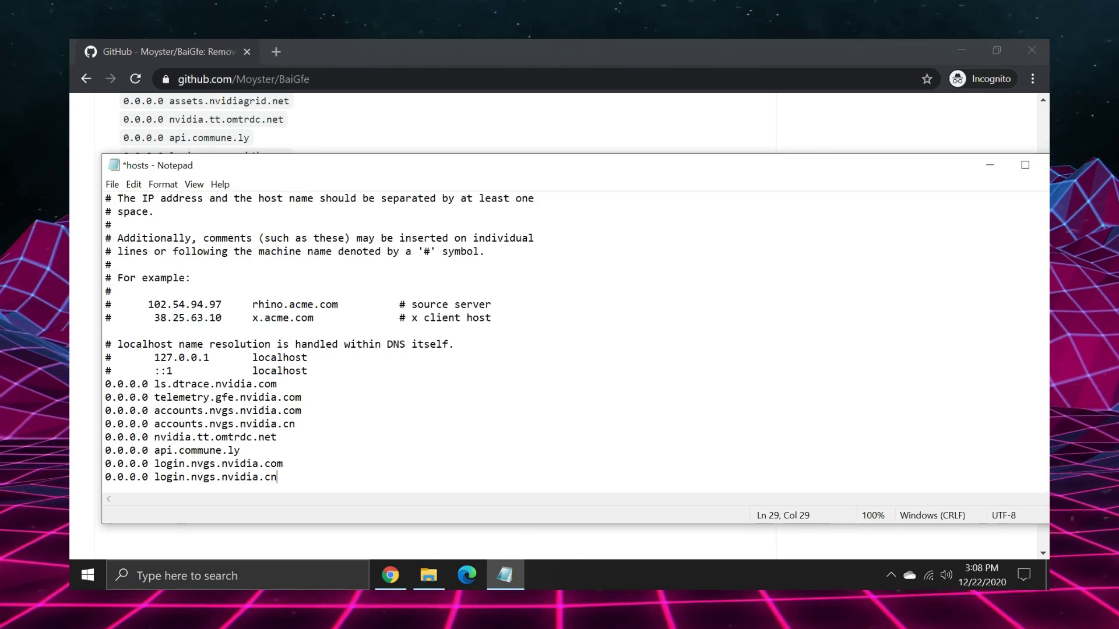
pyautogui.click(112, 185)
pyautogui.click(140, 249)
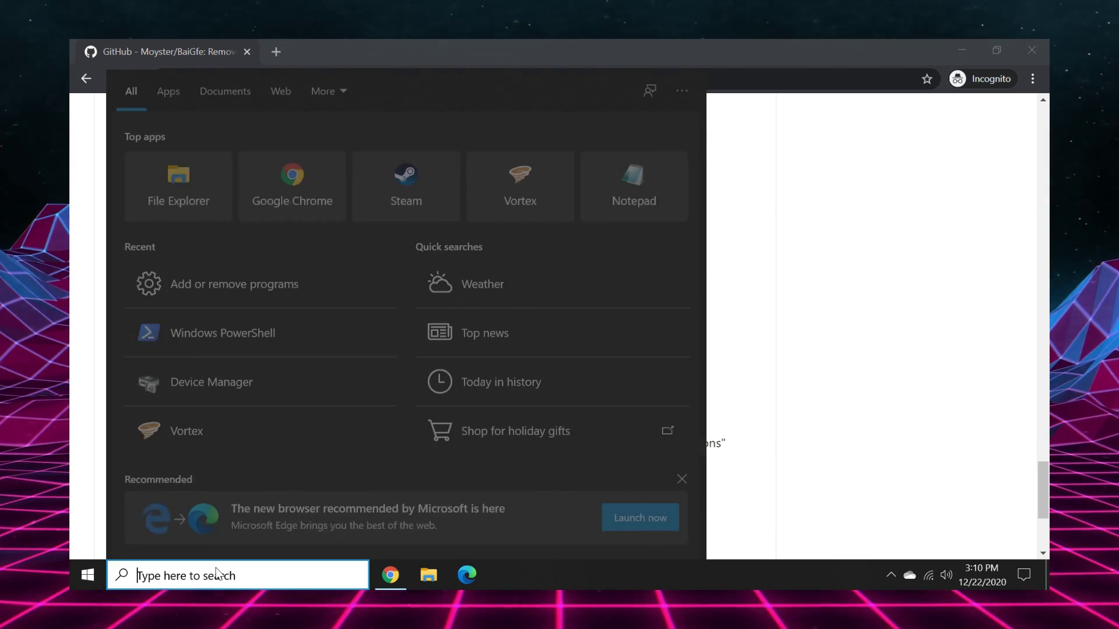
pyautogui.write('dmd')
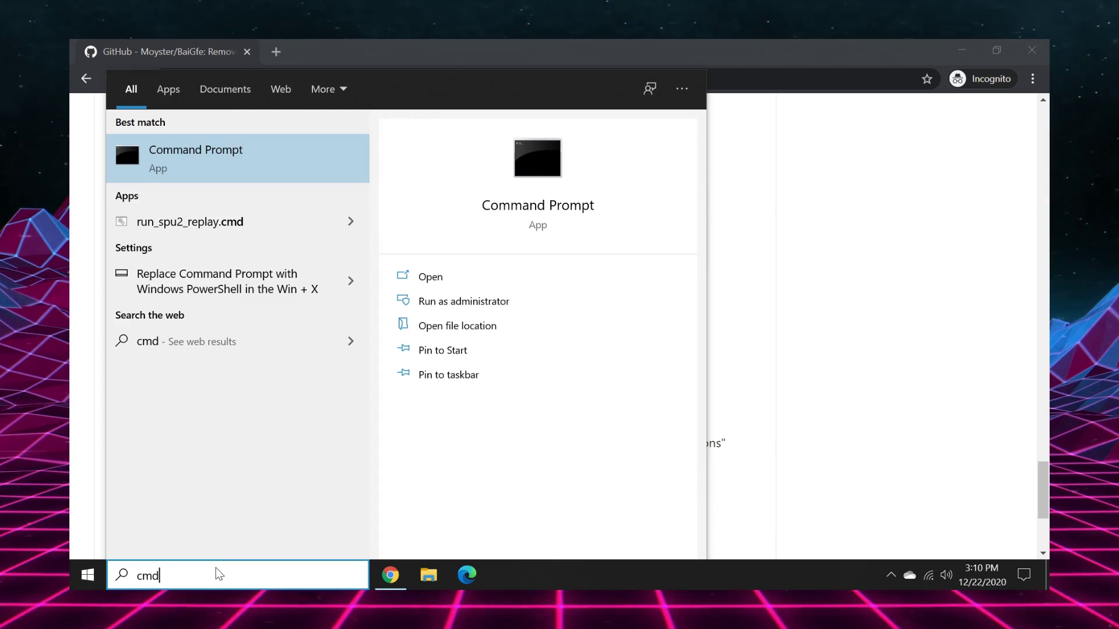
# Run ipconfig /flushdns in an administrator Command Prompt, then close it.
pyautogui.rightClick(262, 167)
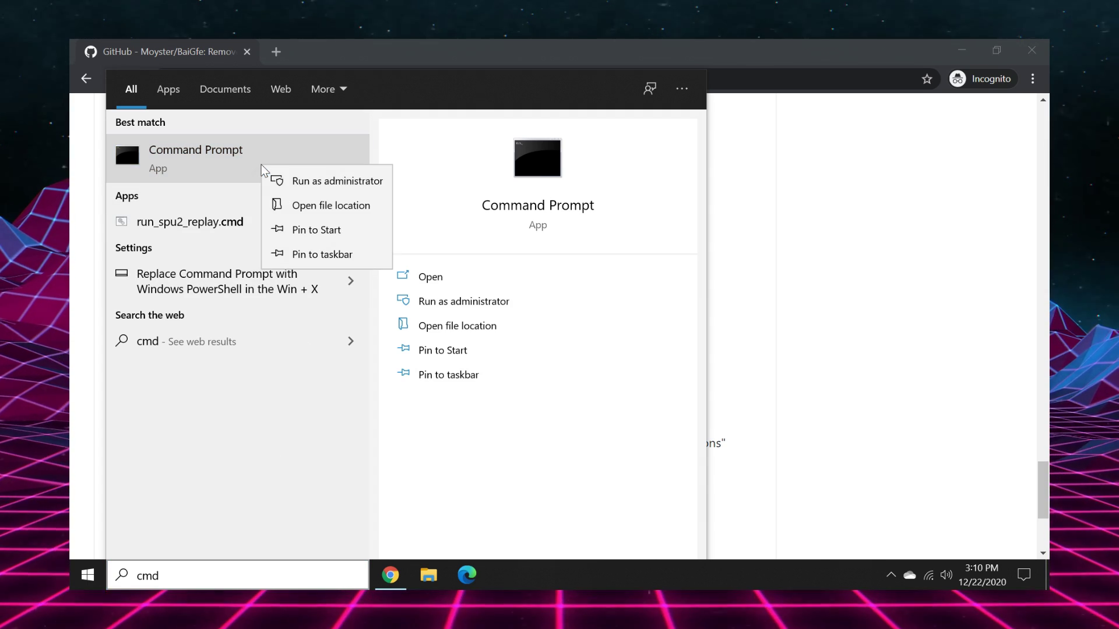
pyautogui.click(303, 180)
pyautogui.click(505, 400)
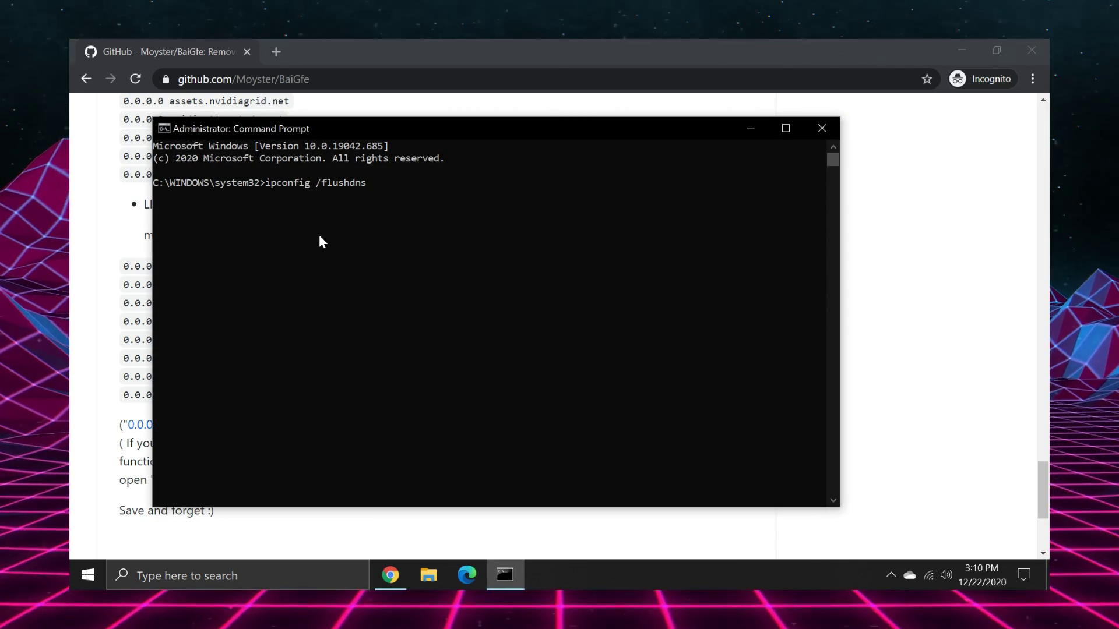
pyautogui.press('Return')
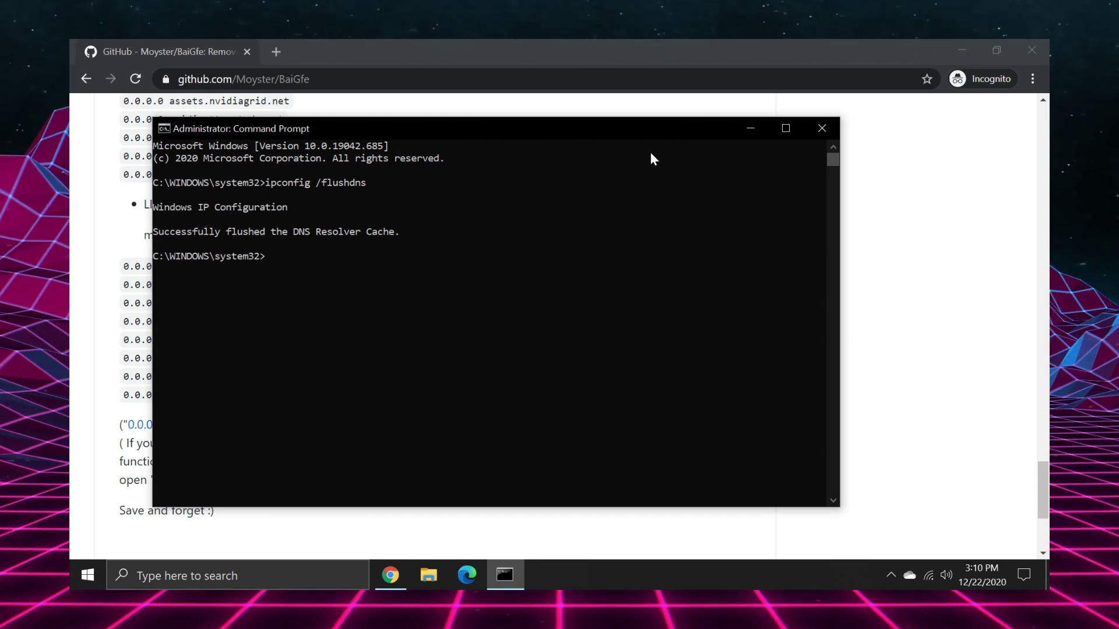
pyautogui.click(821, 129)
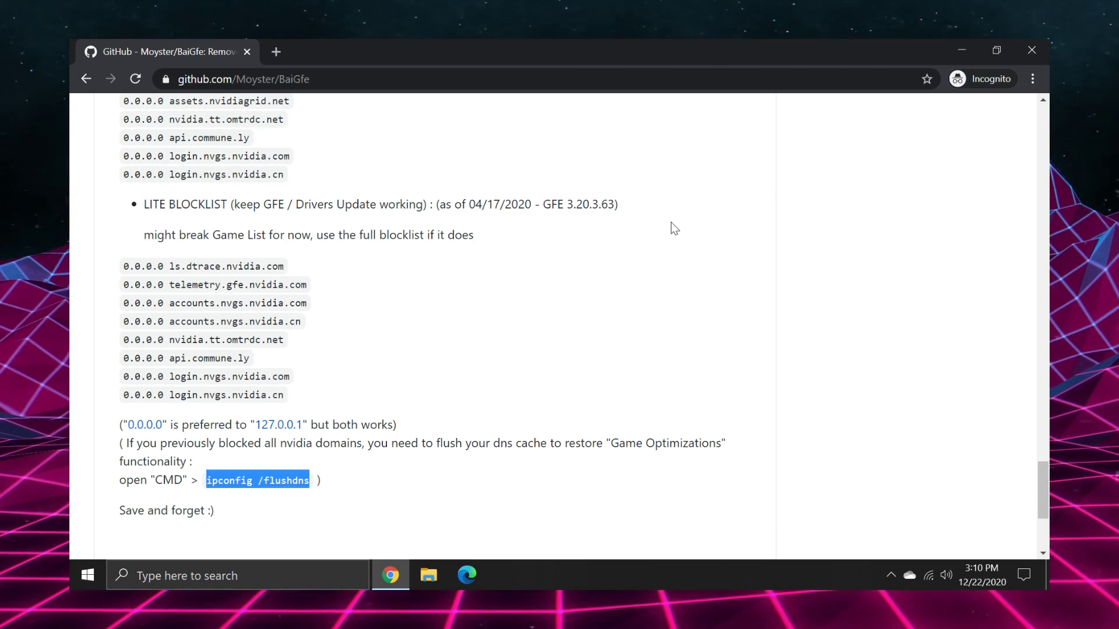
pyautogui.scroll(10, 705, 461)
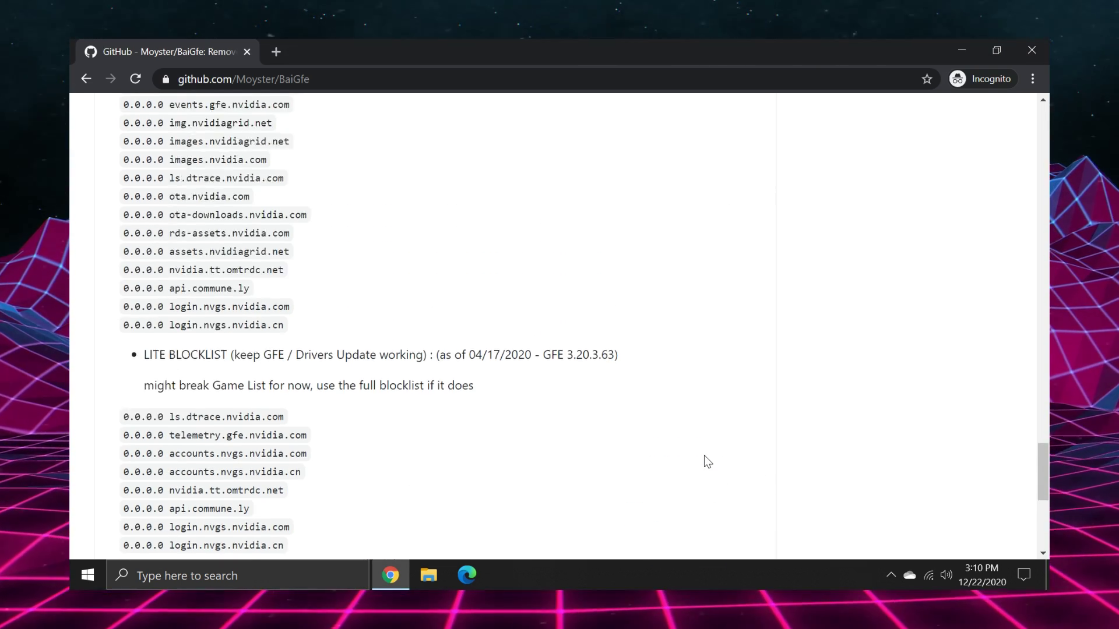
pyautogui.scroll(-4, 705, 460)
pyautogui.scroll(-5, 704, 456)
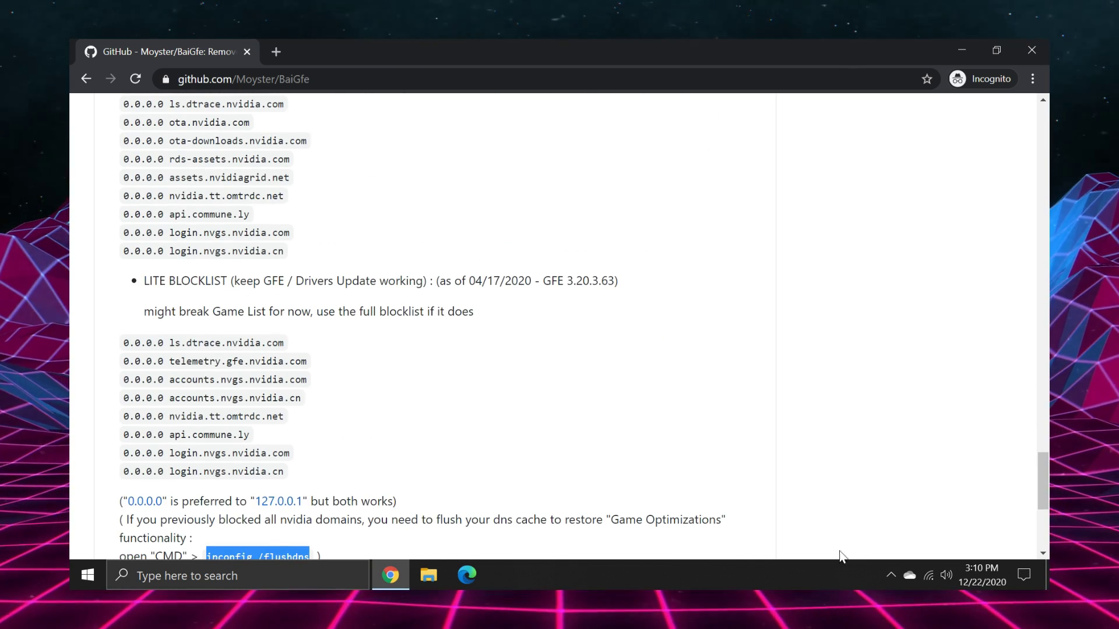